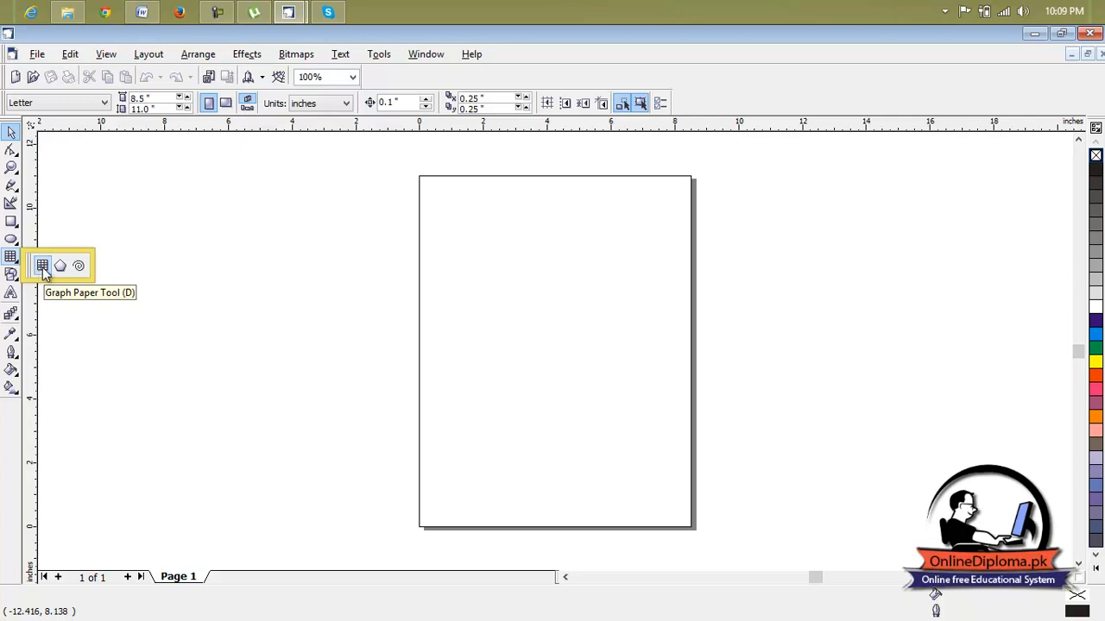
# Step: Draw a graph paper grid of 4 columns by 3 rows, about 6.98 by 4.72 inches, in the blank area left of the page
pyautogui.click(43, 267)
pyautogui.moveTo(152, 230); pyautogui.dragTo(377, 381)
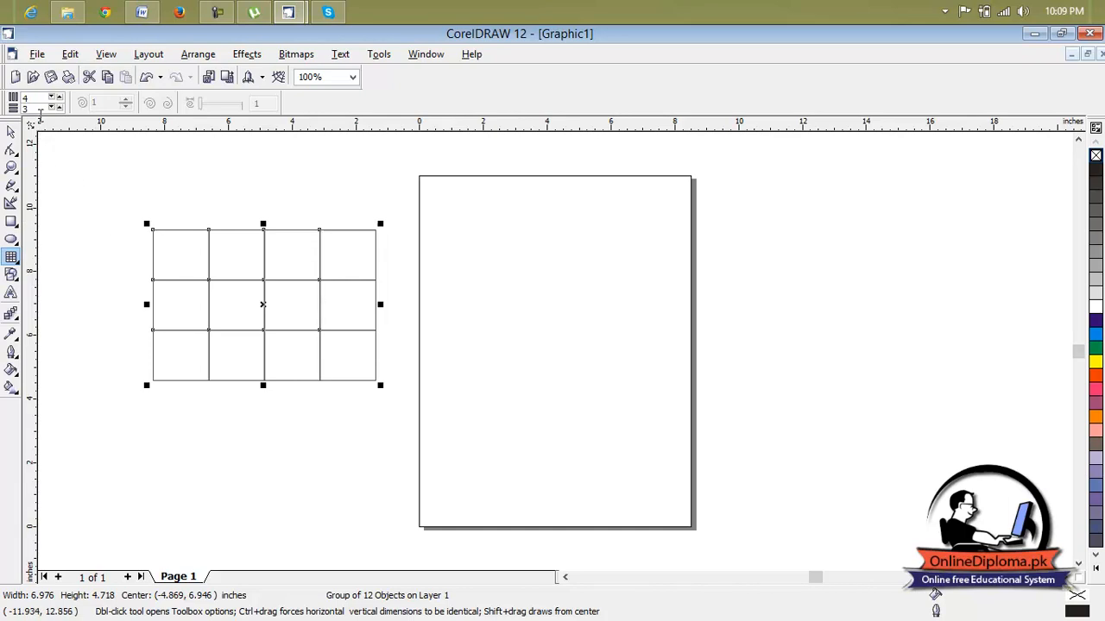
pyautogui.moveTo(12, 101); pyautogui.dragTo(4, 141)
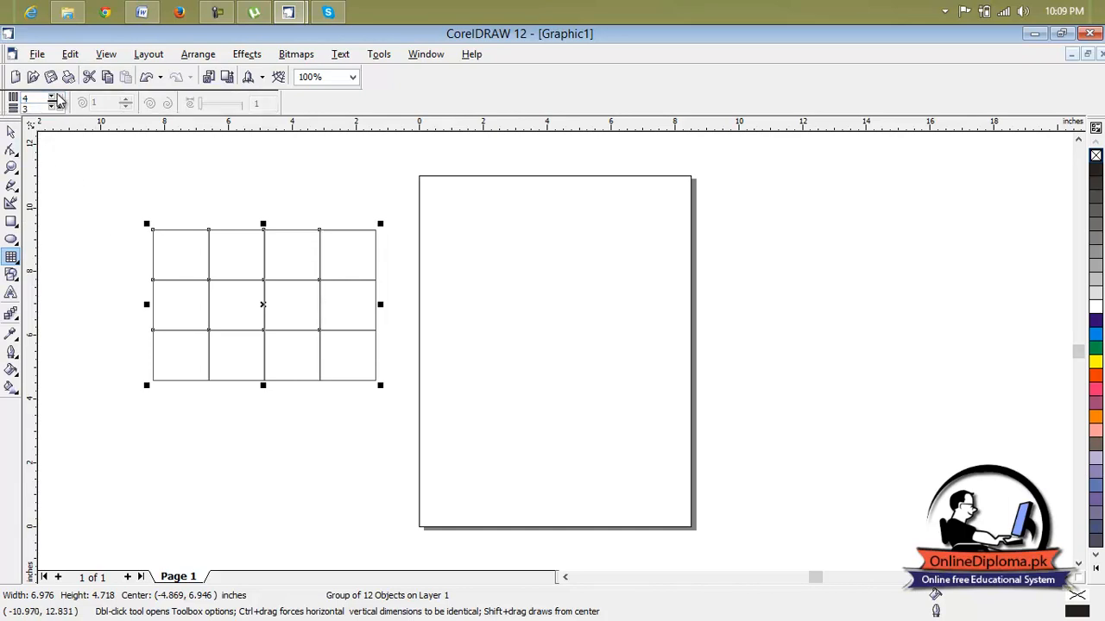
# Step: Draw a 20 by 20 graph paper grid about 8.32 by 8.35 inches on the page and shift it toward the page's upper left
pyautogui.doubleClick(53, 97)
pyautogui.doubleClick(28, 97)
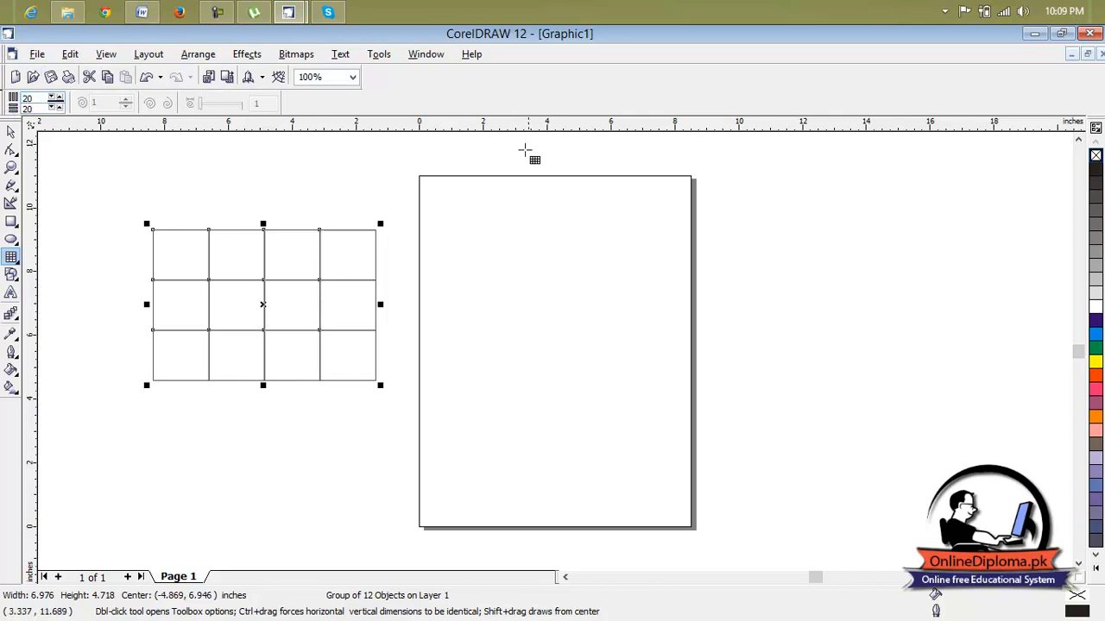
pyautogui.moveTo(455, 223); pyautogui.dragTo(722, 490)
pyautogui.moveTo(587, 354); pyautogui.dragTo(562, 343)
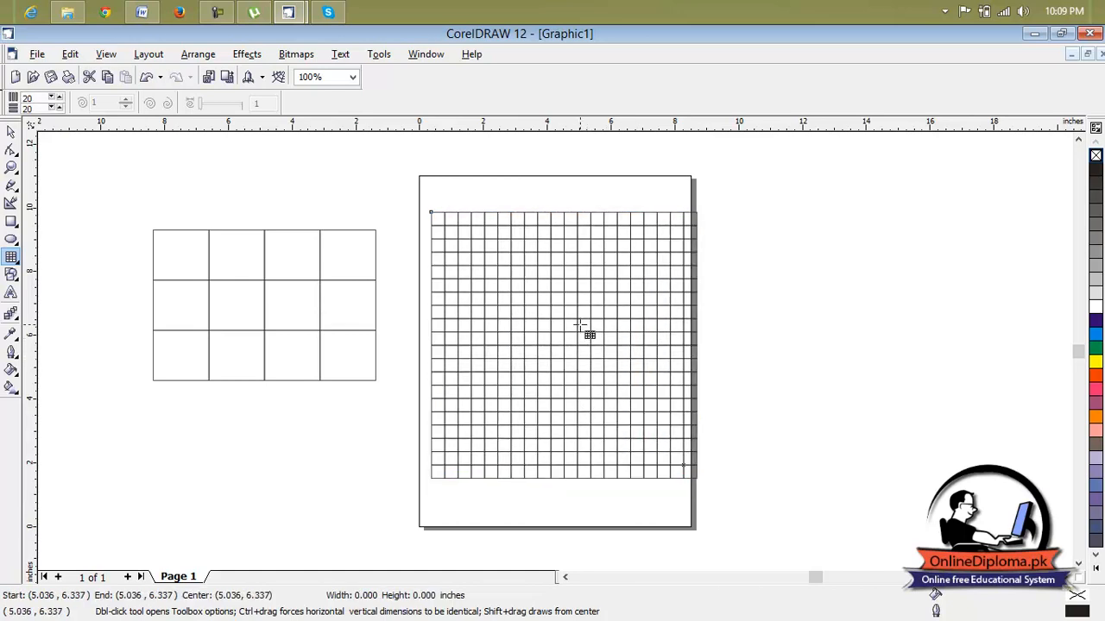
# Step: Trace the rising side of a stepped pyramid with the Pen tool, following the grid cells from the large grid's lower-left corner
pyautogui.scroll(3, 558, 316)
pyautogui.scroll(-1, 554, 315)
pyautogui.scroll(-3, 552, 314)
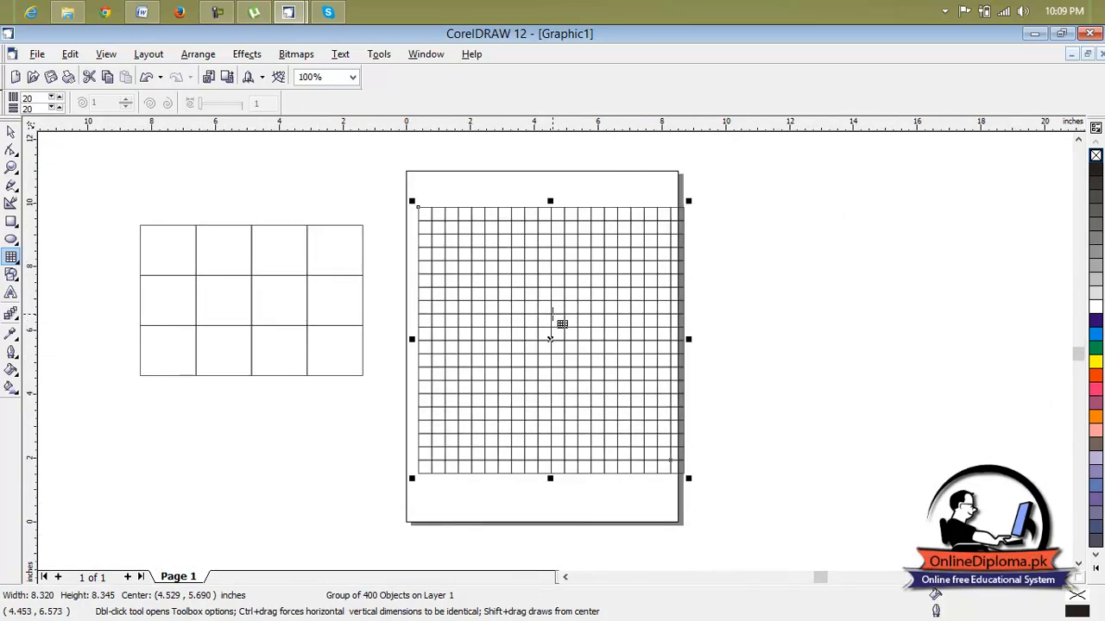
pyautogui.scroll(2, 418, 480)
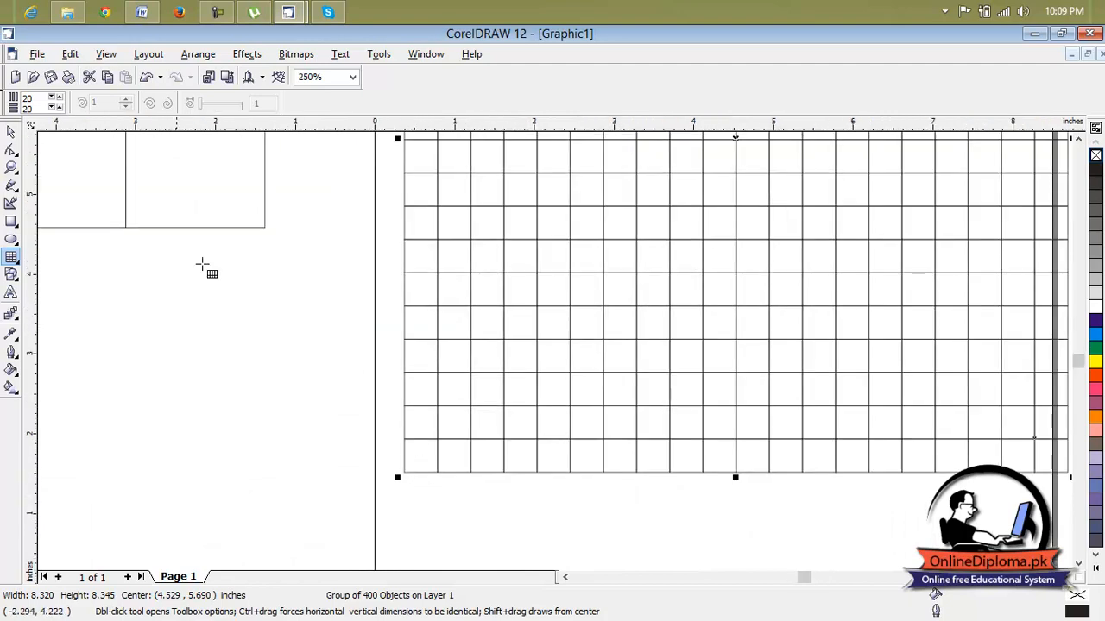
pyautogui.click(19, 190)
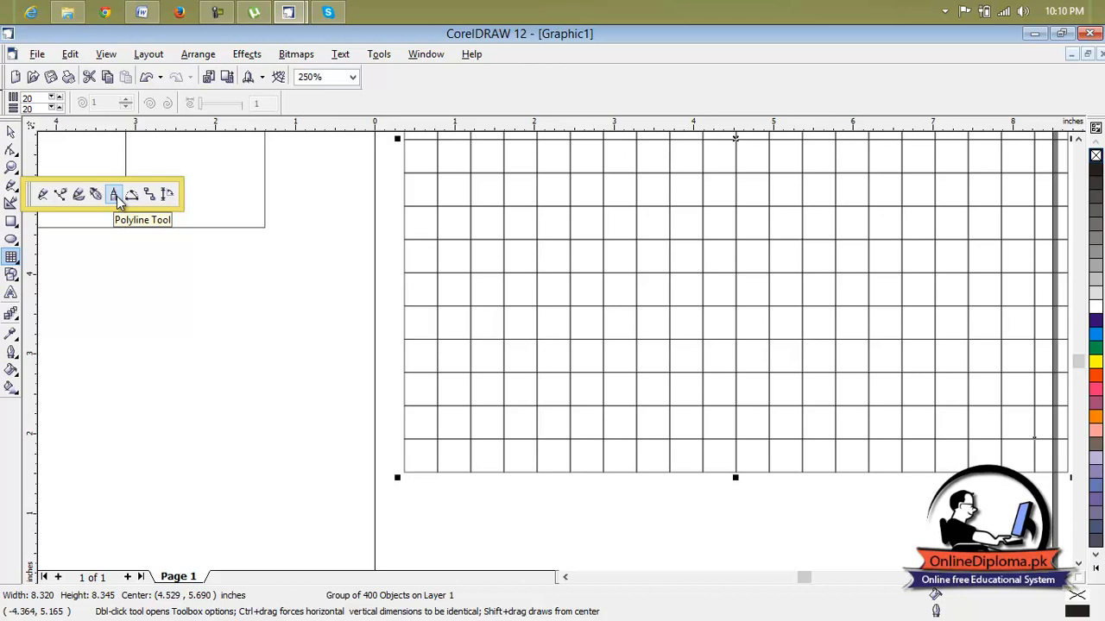
pyautogui.click(96, 195)
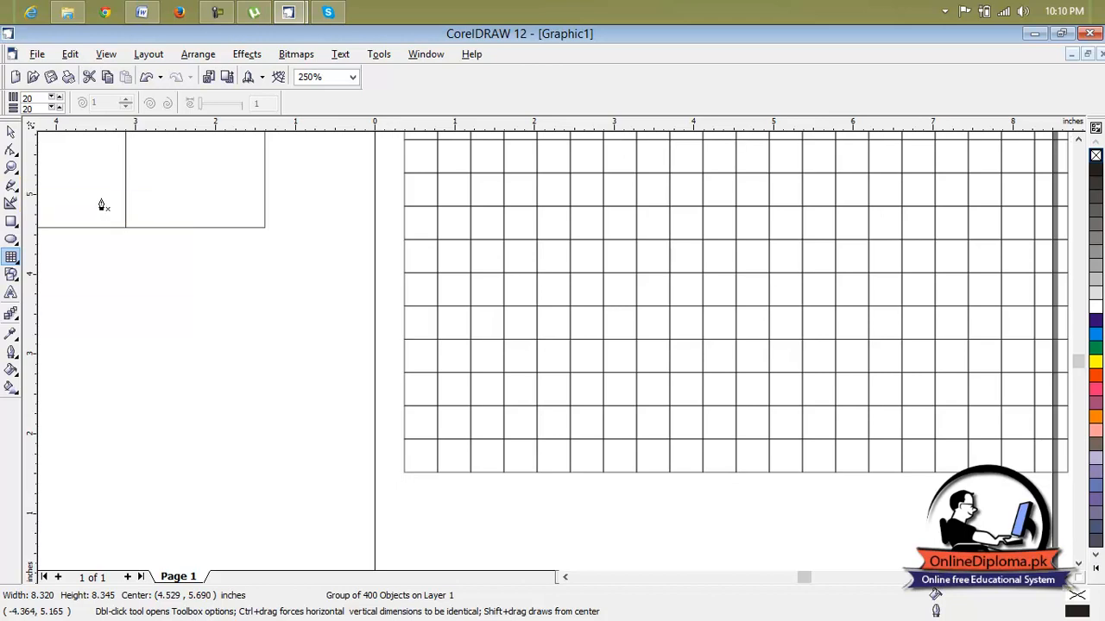
pyautogui.click(404, 474)
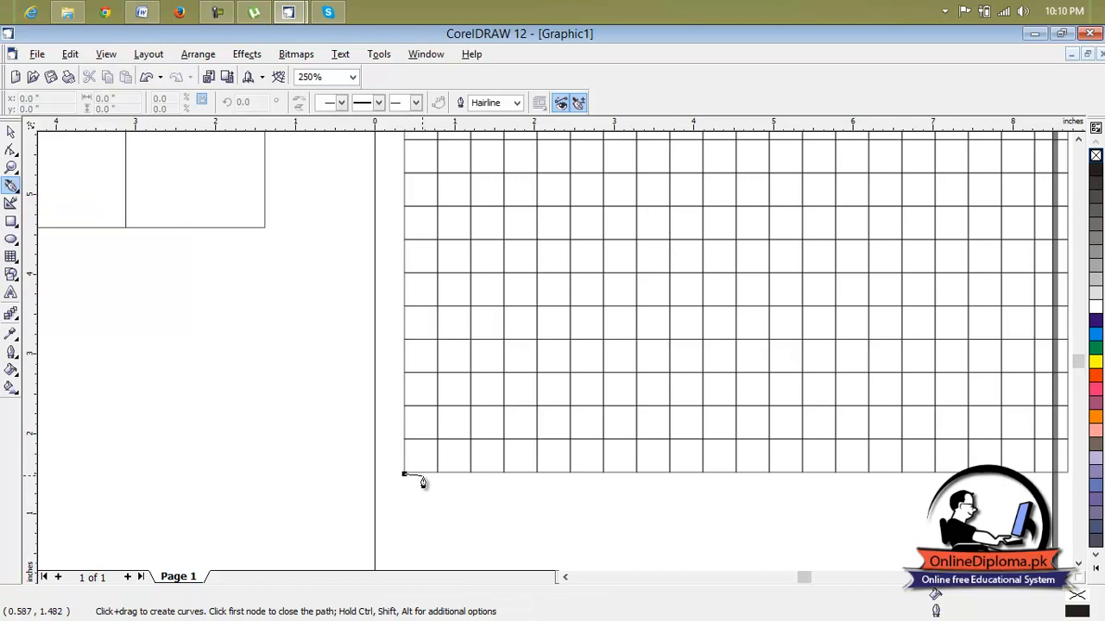
pyautogui.click(437, 472)
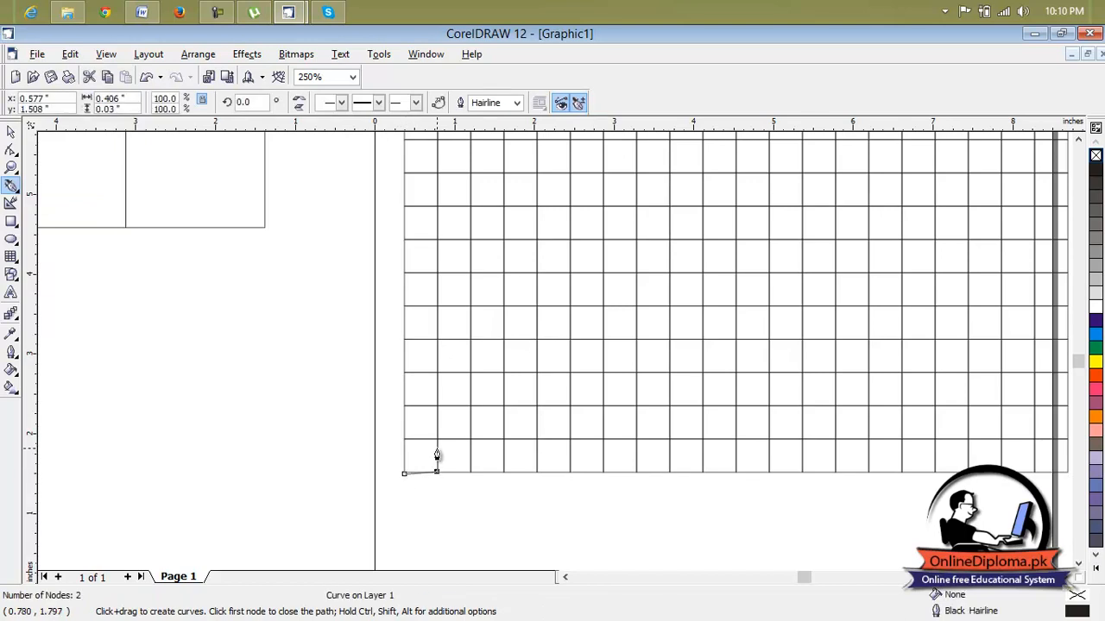
pyautogui.click(437, 440)
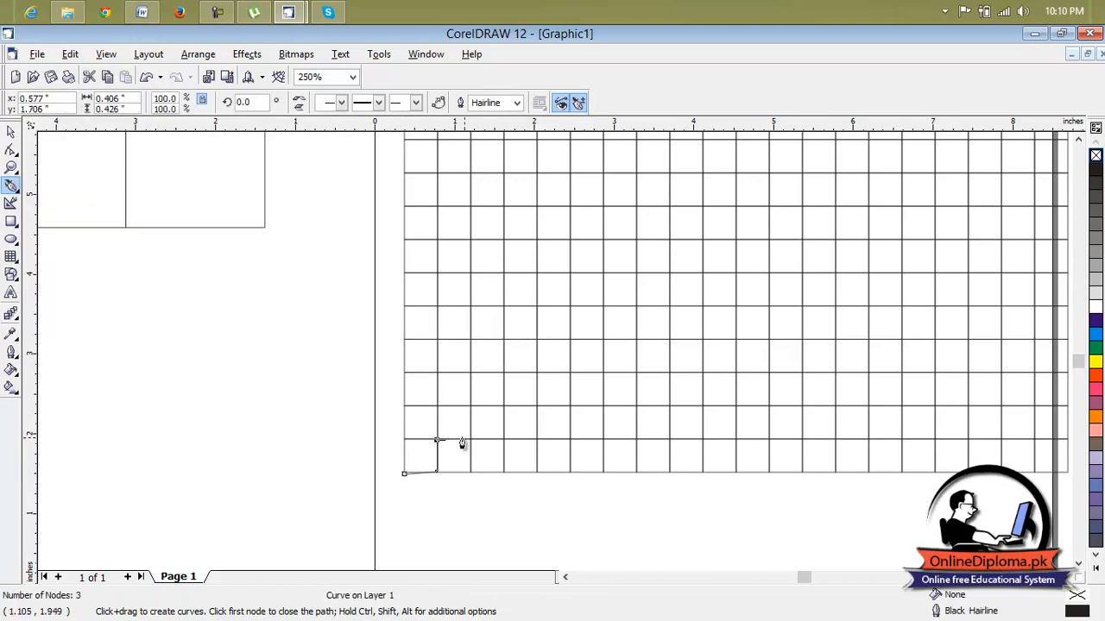
pyautogui.click(471, 440)
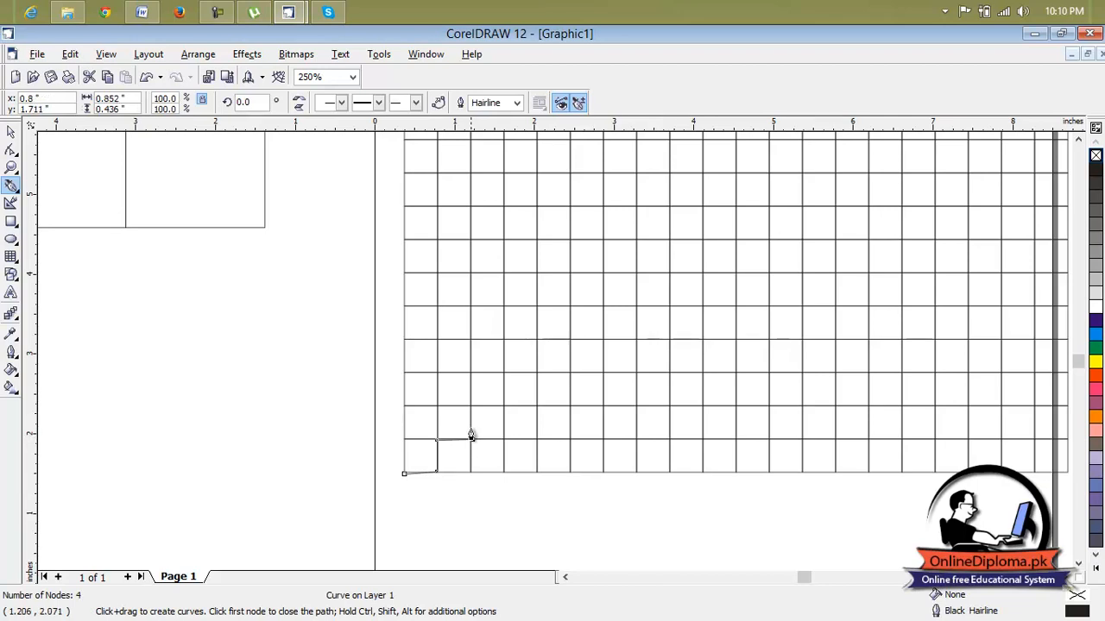
pyautogui.click(471, 406)
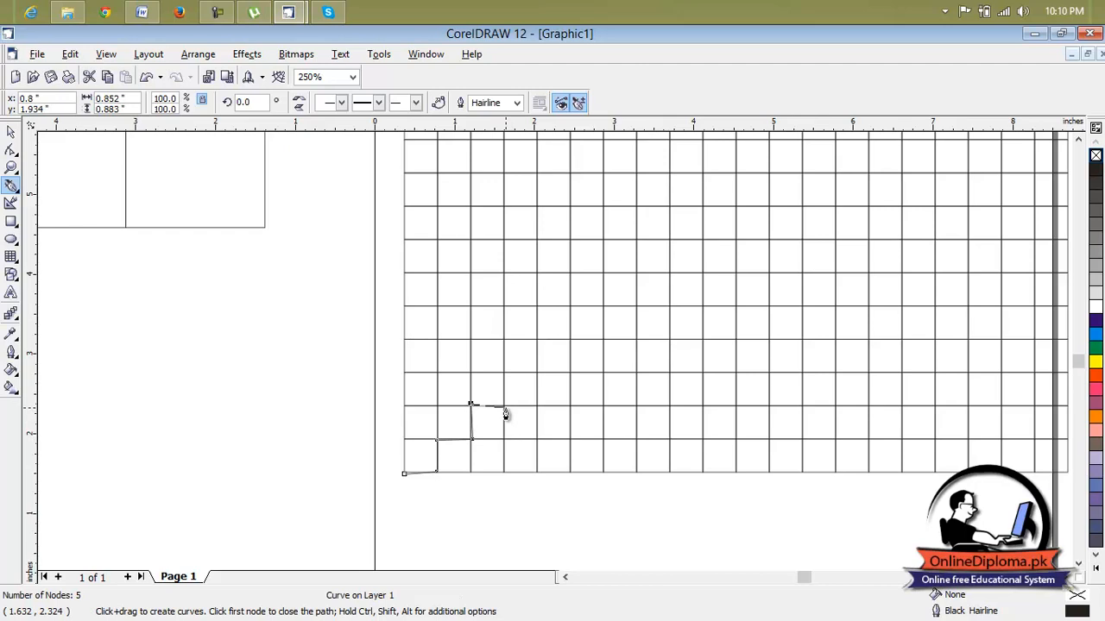
pyautogui.click(505, 406)
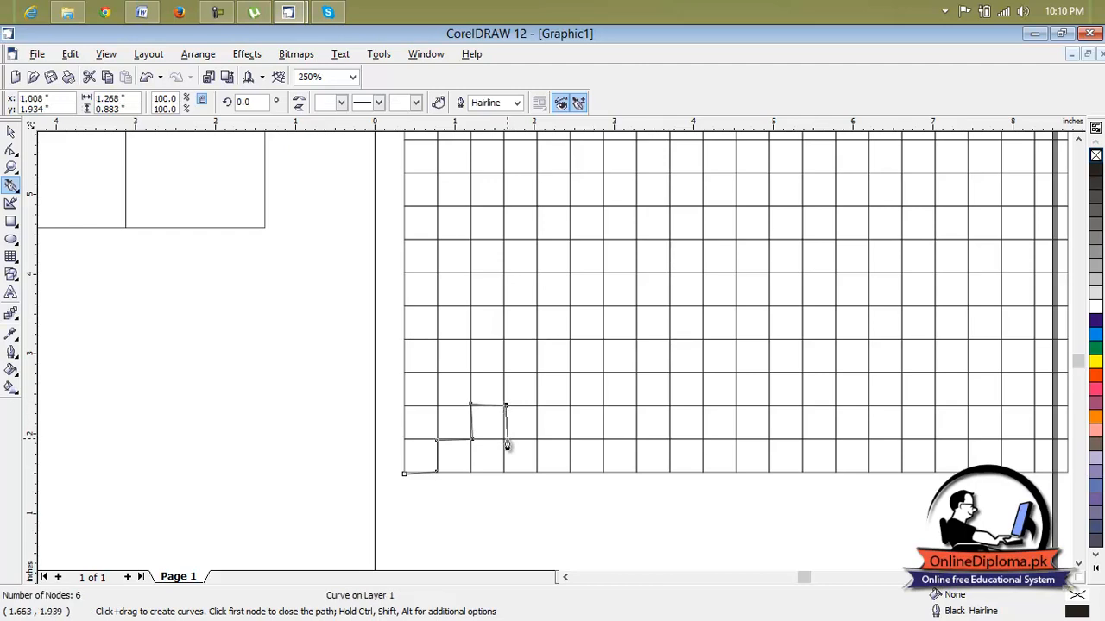
# Step: Complete the pyramid outline down to a closed base below the large grid and move the shape left of the page
pyautogui.click(504, 440)
pyautogui.click(537, 439)
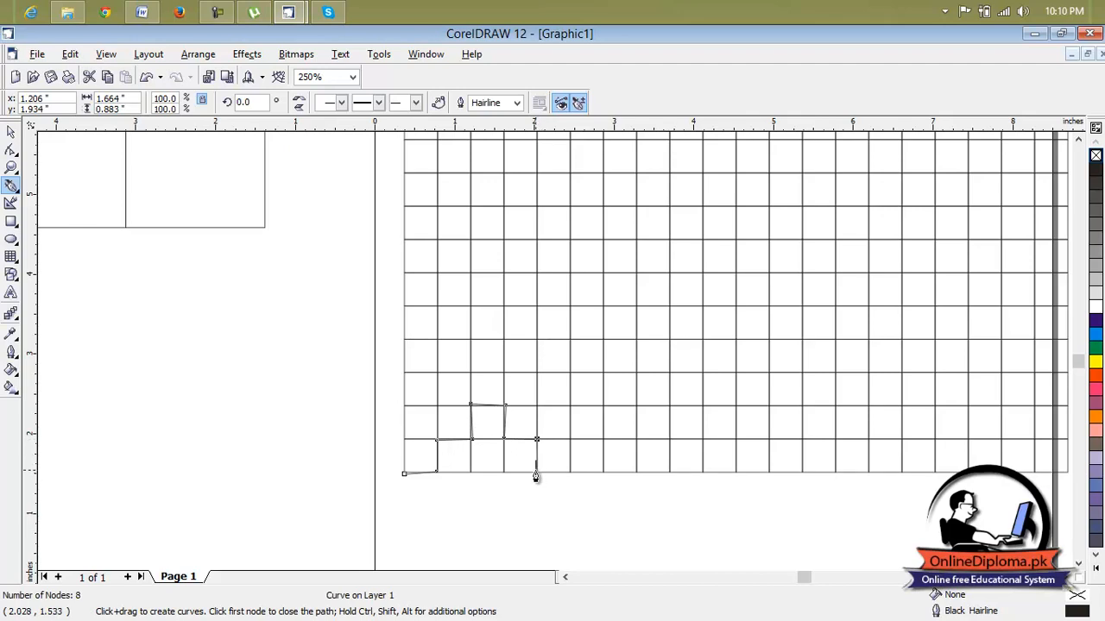
pyautogui.click(568, 472)
pyautogui.click(569, 501)
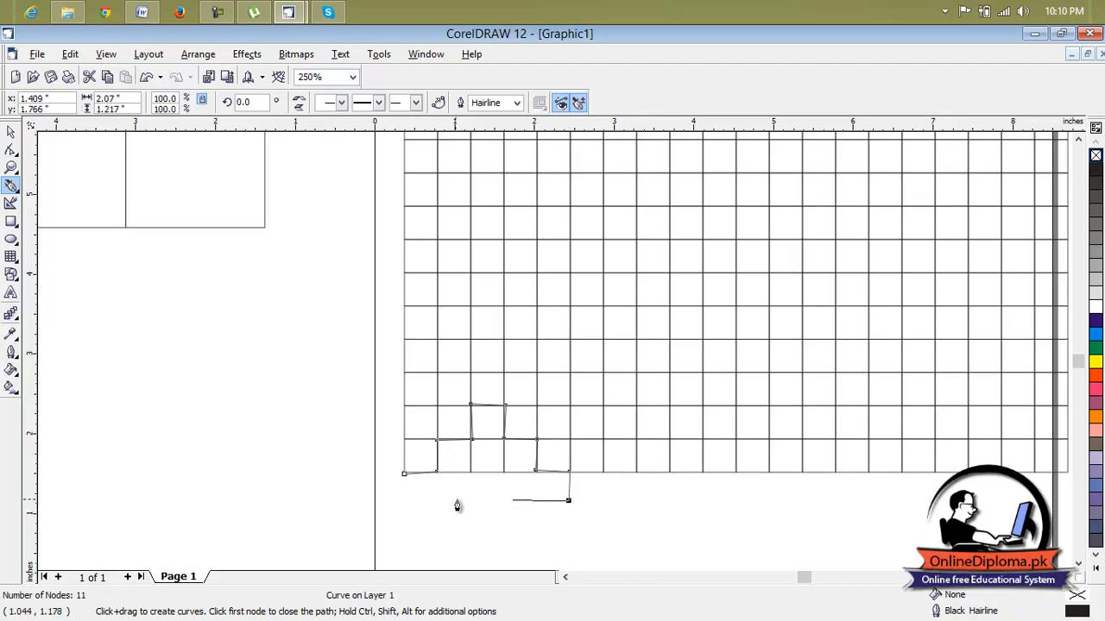
pyautogui.click(404, 500)
pyautogui.click(405, 475)
pyautogui.click(405, 474)
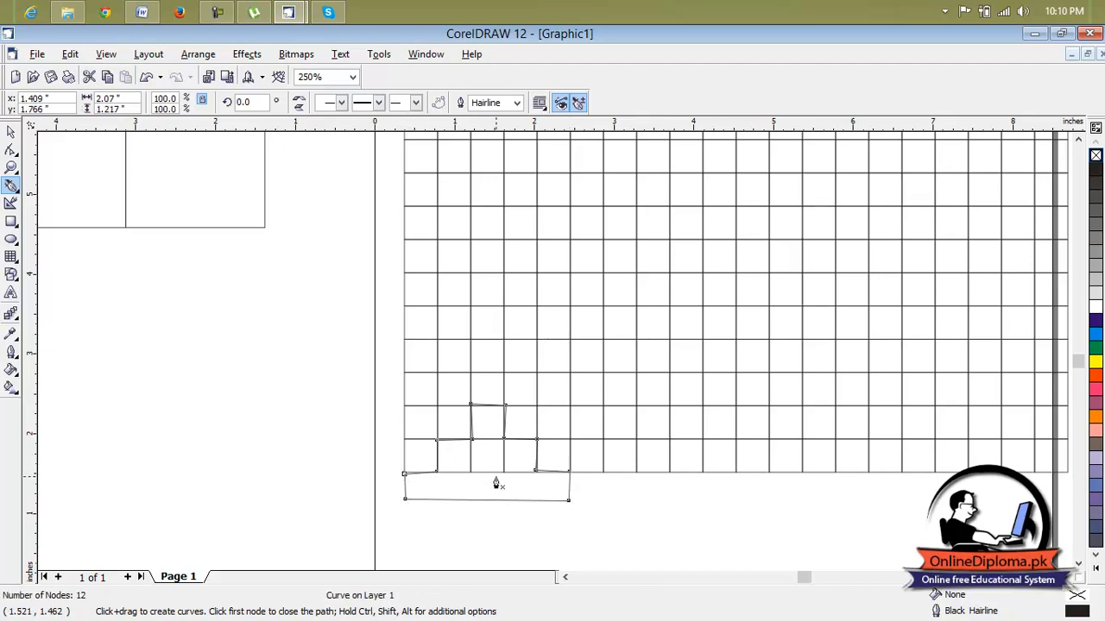
pyautogui.click(11, 131)
pyautogui.moveTo(517, 444); pyautogui.dragTo(217, 372)
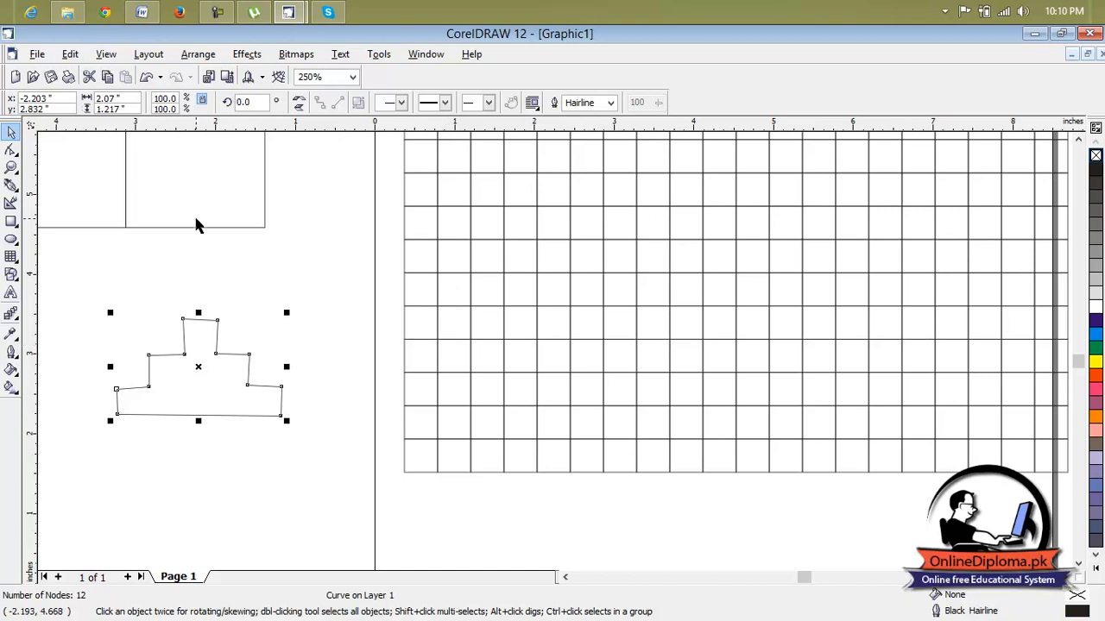
# Step: Trace a five-step rising staircase with the Polyline tool along the cell edges from the large grid's lower-left corner
pyautogui.click(12, 184)
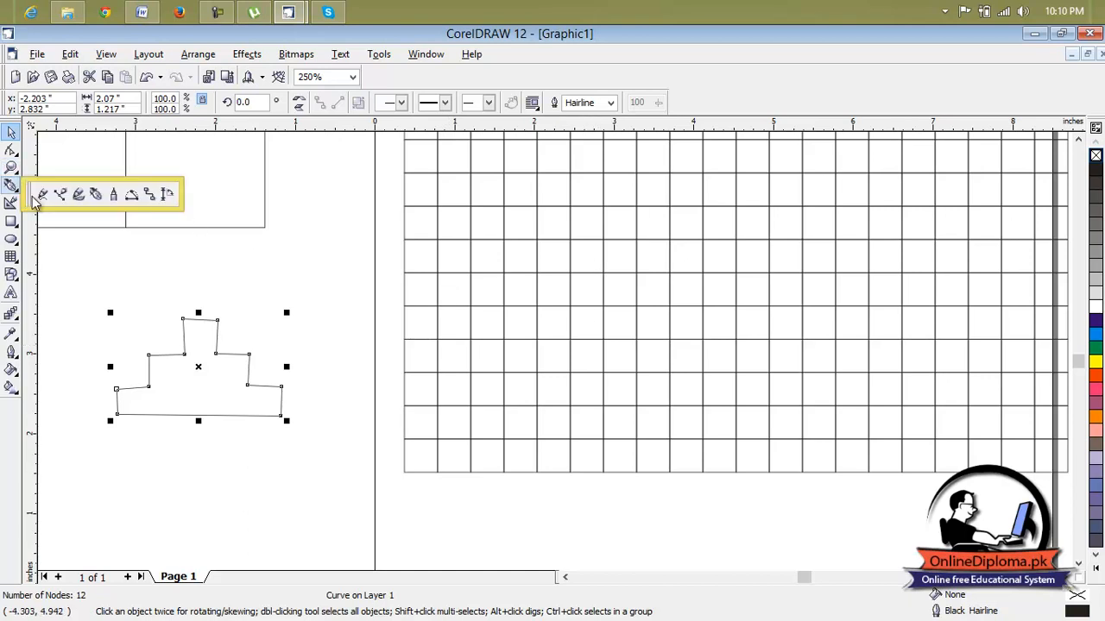
pyautogui.click(114, 195)
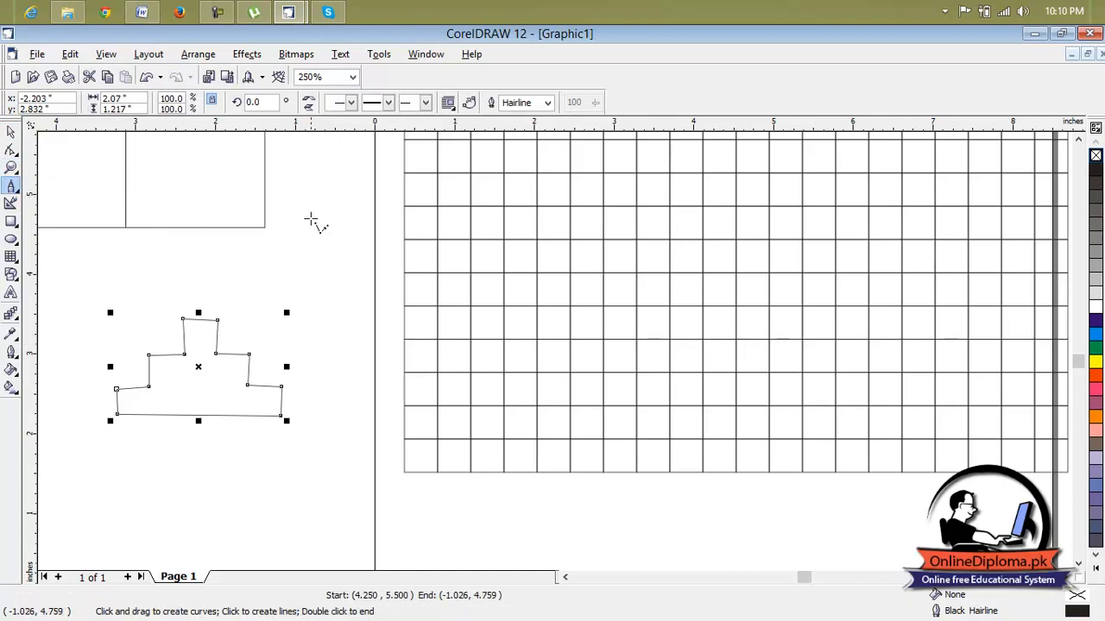
pyautogui.click(406, 472)
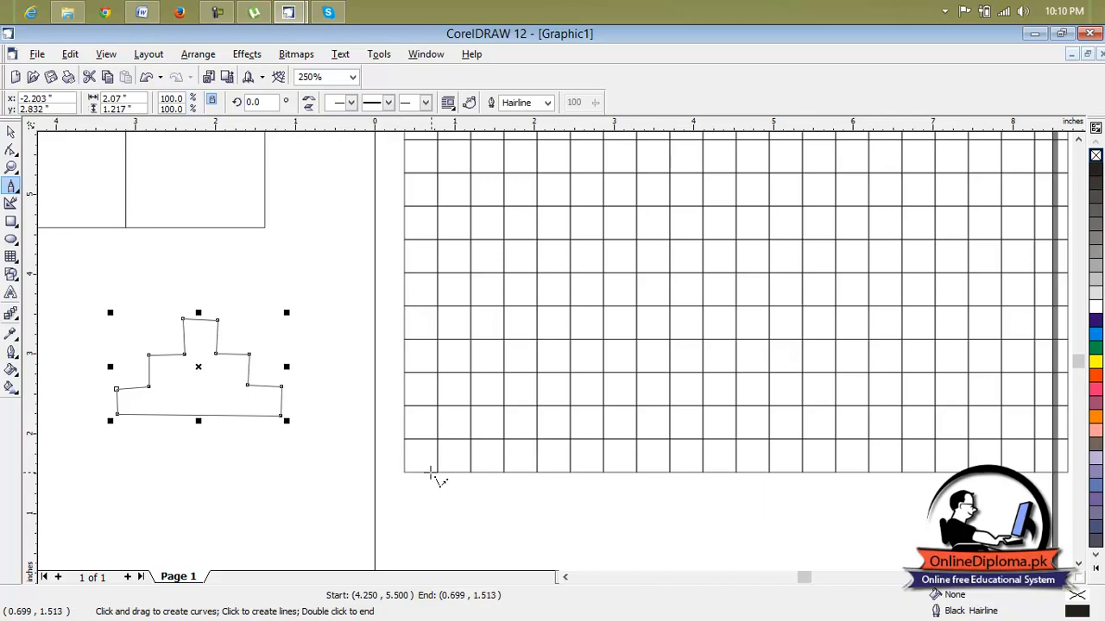
pyautogui.click(438, 472)
pyautogui.click(437, 438)
pyautogui.click(471, 438)
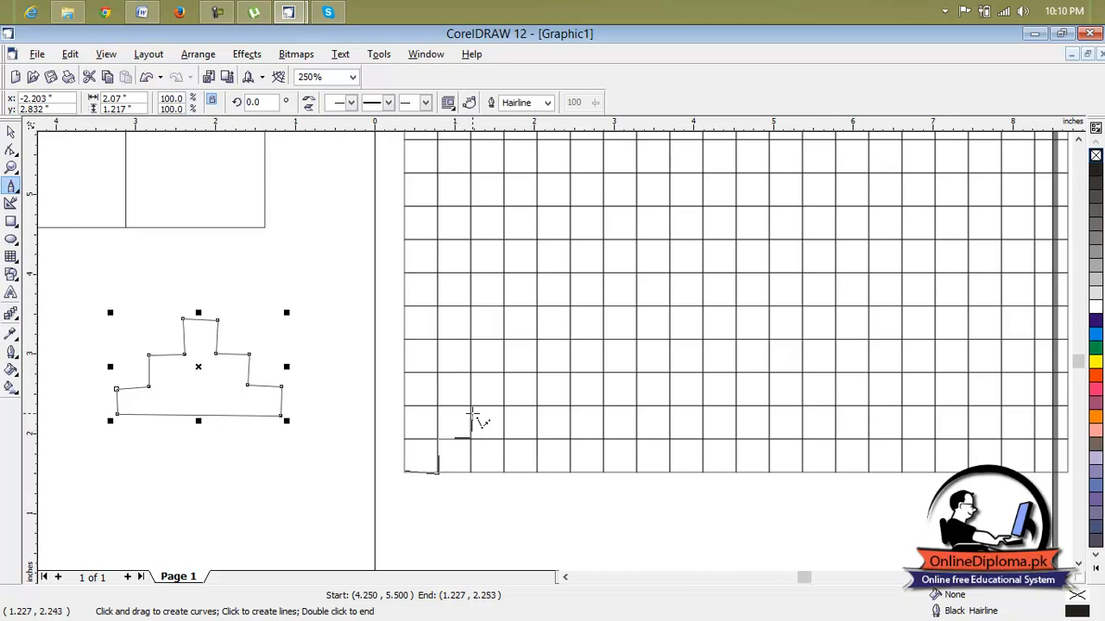
pyautogui.click(471, 404)
pyautogui.click(504, 405)
pyautogui.click(504, 373)
pyautogui.click(536, 373)
pyautogui.click(536, 339)
pyautogui.click(570, 339)
pyautogui.click(570, 307)
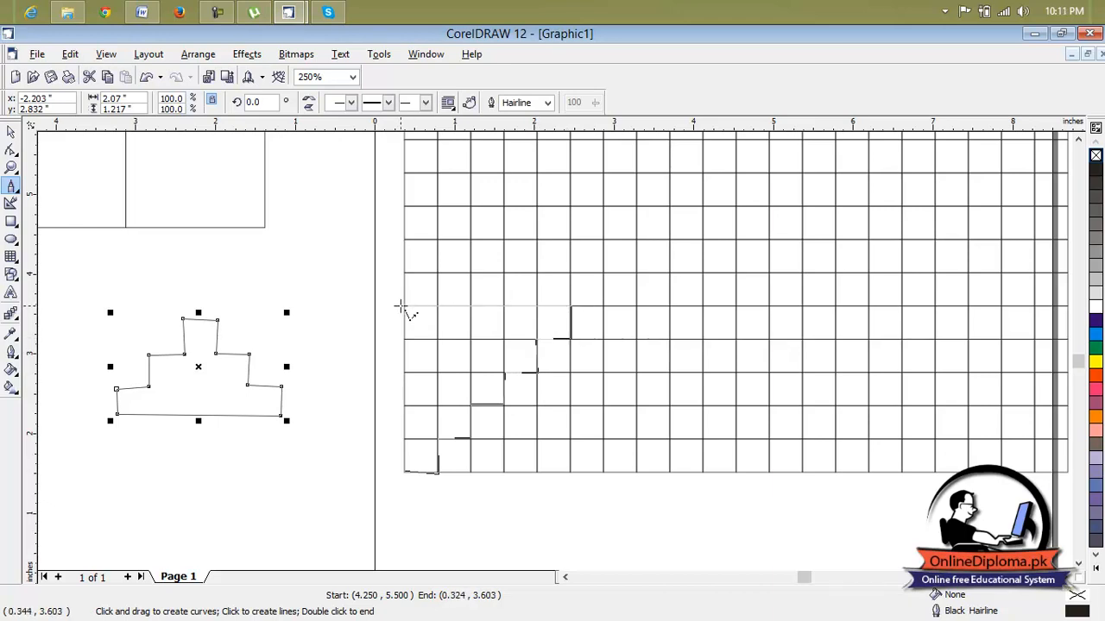
# Step: Close the staircase outline along the large grid's left edge and move the shape left of the page, beside the pyramid
pyautogui.click(403, 307)
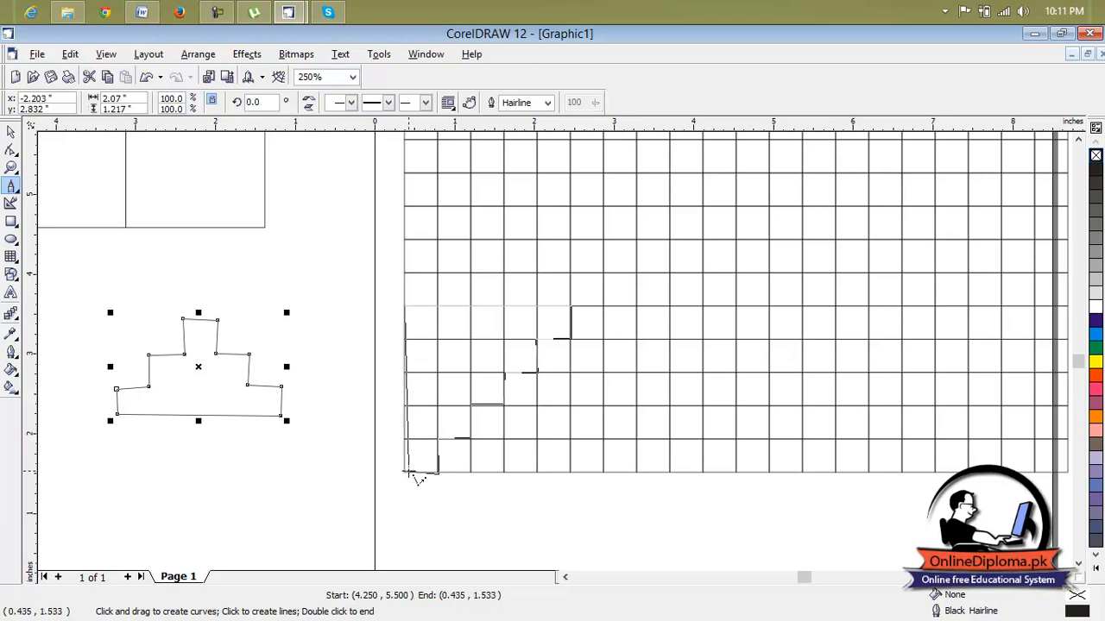
pyautogui.click(405, 472)
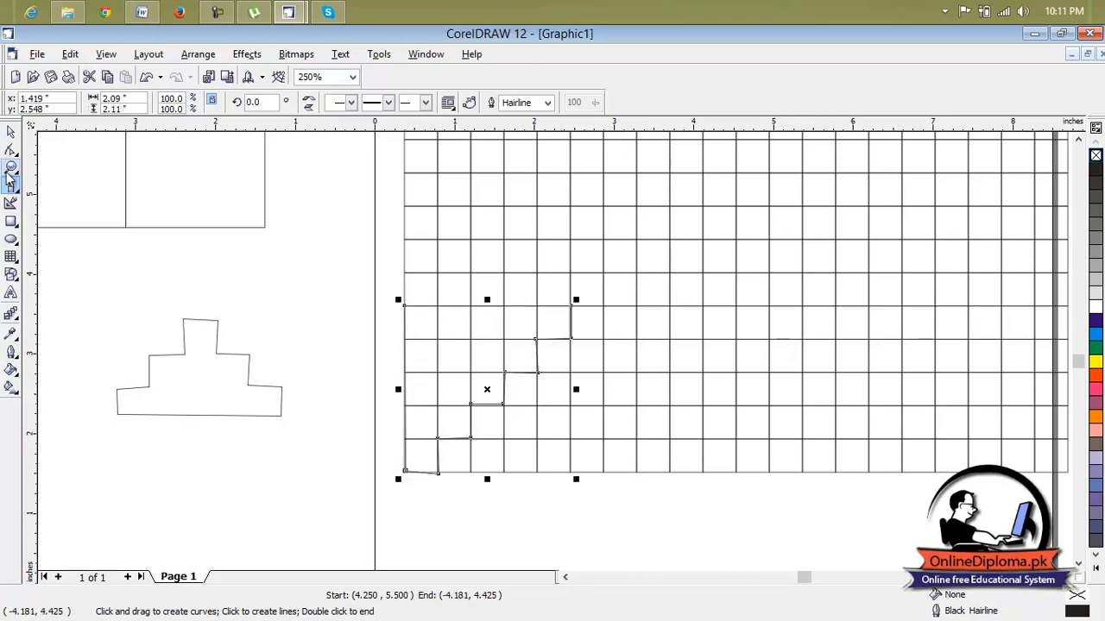
pyautogui.click(11, 131)
pyautogui.moveTo(495, 385); pyautogui.dragTo(149, 320)
pyautogui.click(319, 443)
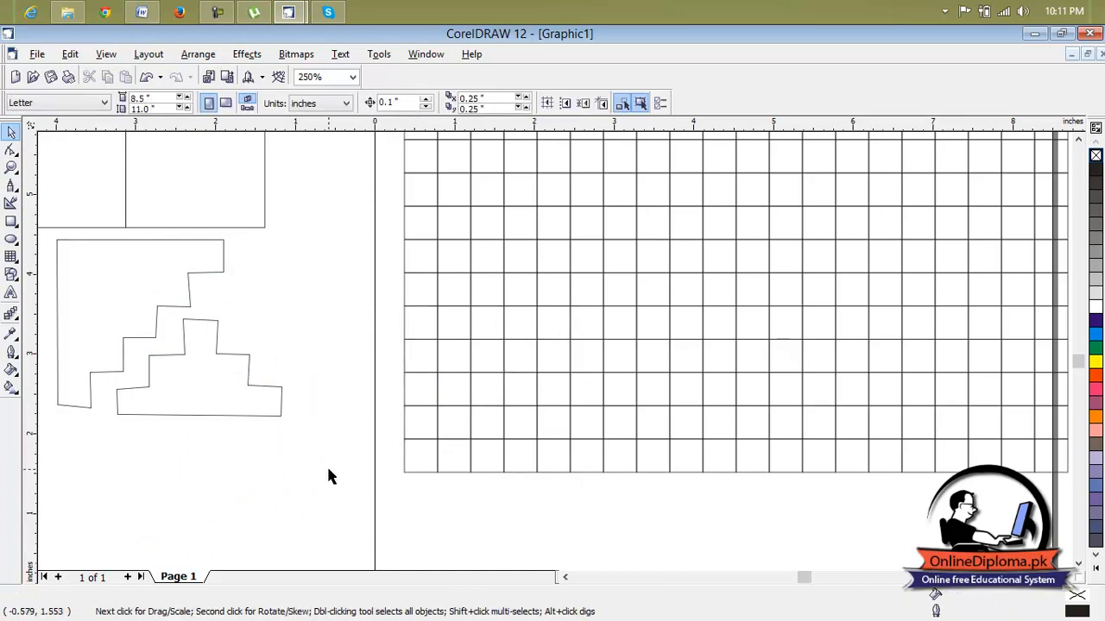
# Step: Delete the staircase shape, the pyramid shape and the 20 by 20 grid
pyautogui.moveTo(135, 316); pyautogui.dragTo(189, 308)
pyautogui.click(207, 309)
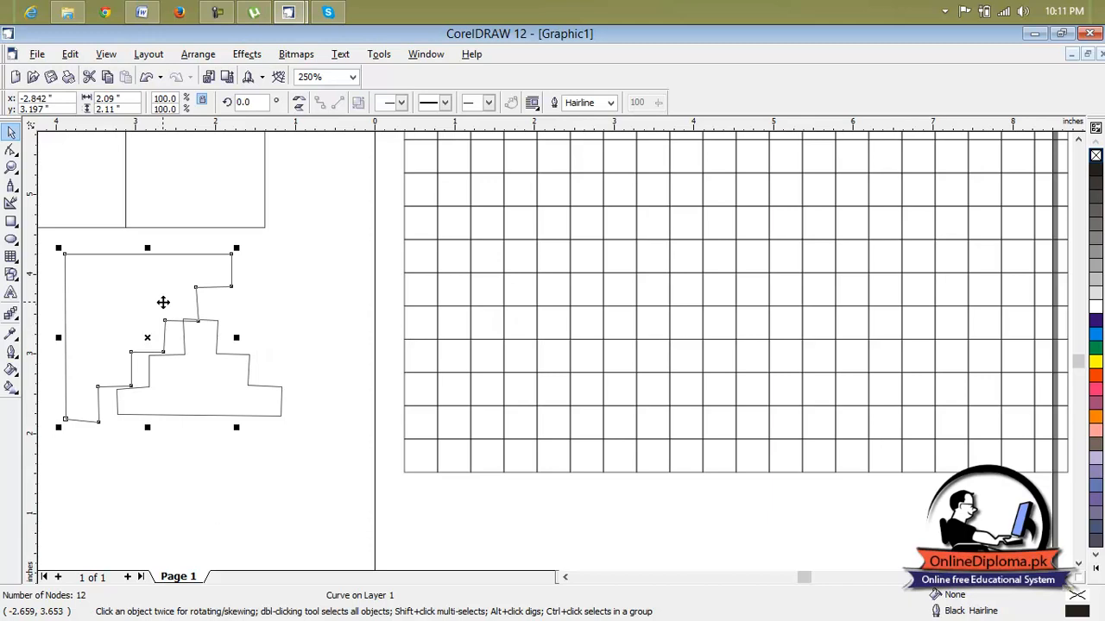
pyautogui.press('Delete')
pyautogui.click(221, 372)
pyautogui.press('Delete')
pyautogui.scroll(-2, 478, 241)
pyautogui.scroll(-1, 477, 246)
pyautogui.click(496, 233)
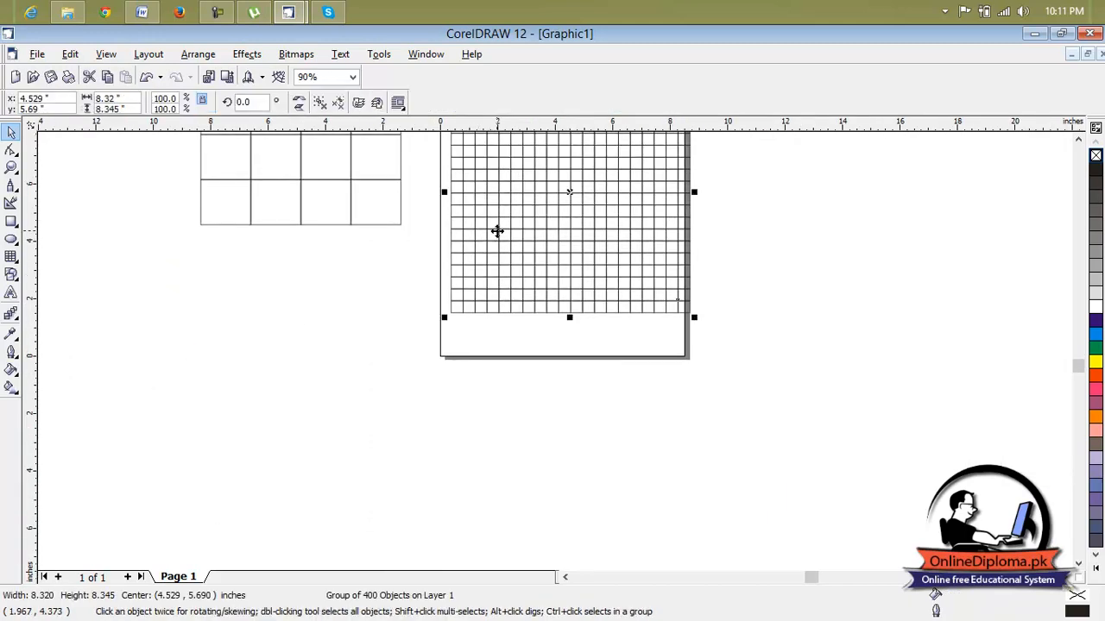
pyautogui.press('Delete')
# Step: Move the 4 by 3 grid onto the lower half of the page and widen it to about 7.08 inches
pyautogui.click(295, 183)
pyautogui.moveTo(295, 182); pyautogui.dragTo(562, 256)
pyautogui.scroll(2, 557, 178)
pyautogui.scroll(-2, 559, 183)
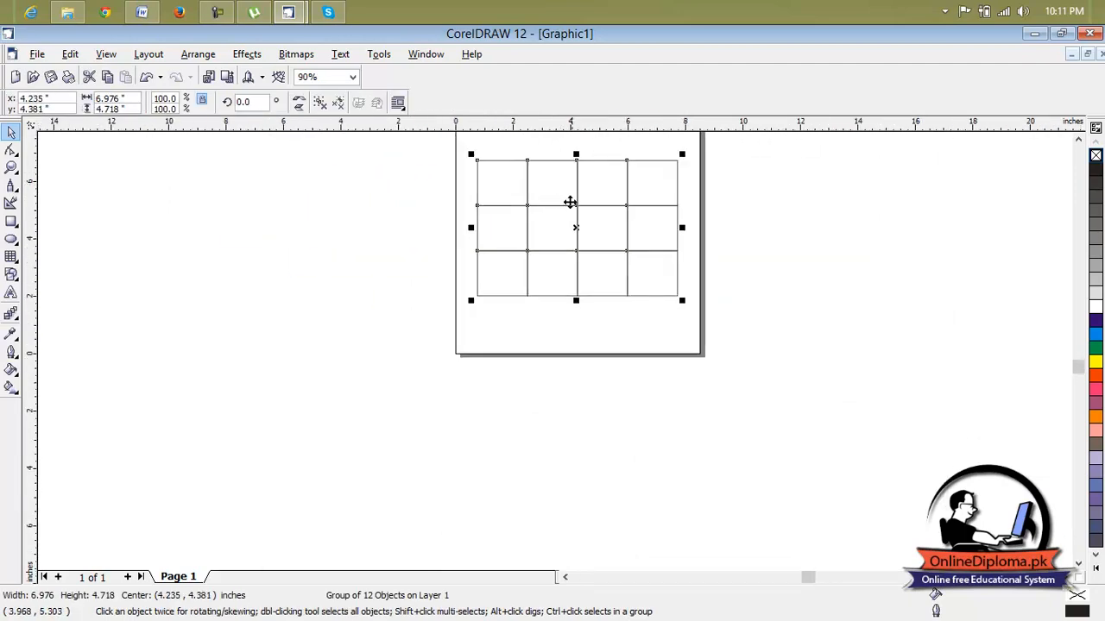
pyautogui.moveTo(679, 227); pyautogui.dragTo(687, 229)
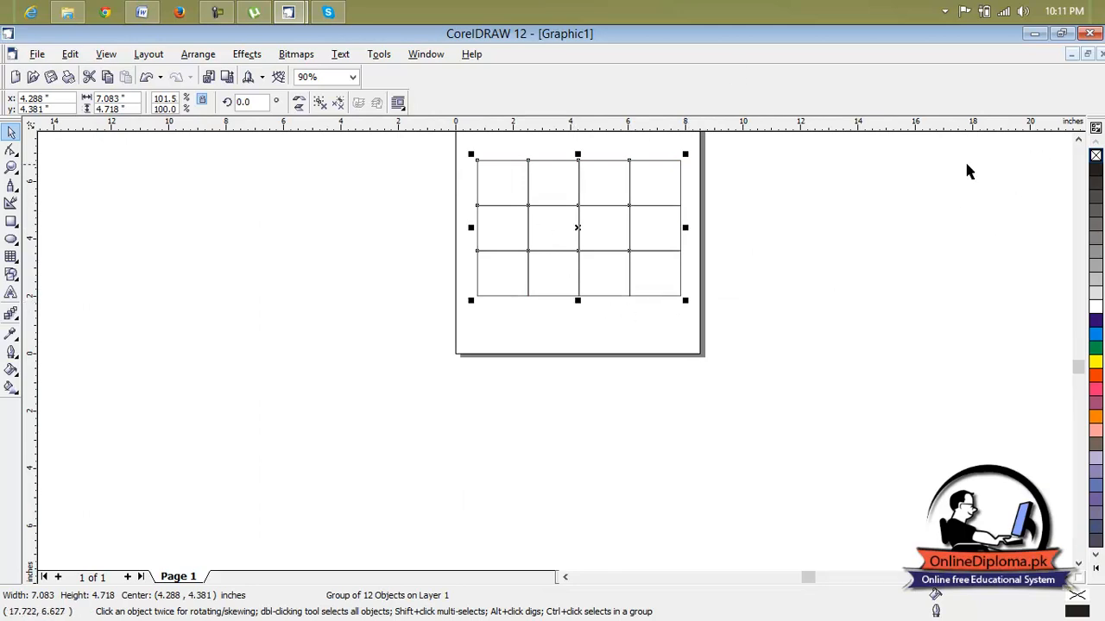
# Step: Add the artistic text "Roll no" in the grid's top-left cell
pyautogui.click(1078, 139)
pyautogui.click(1078, 139)
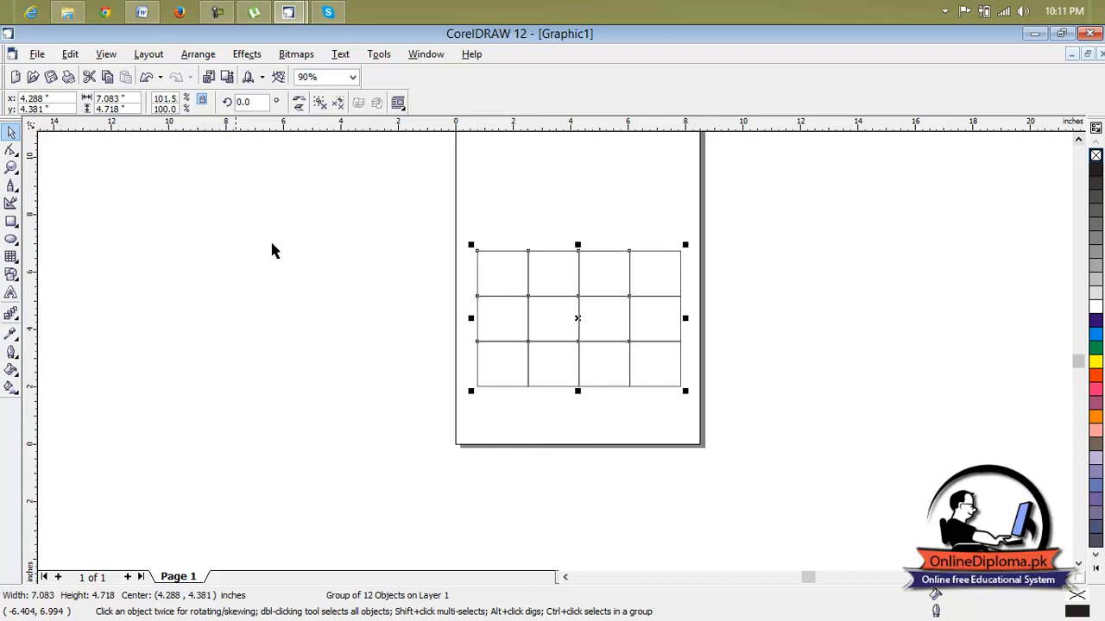
pyautogui.click(12, 256)
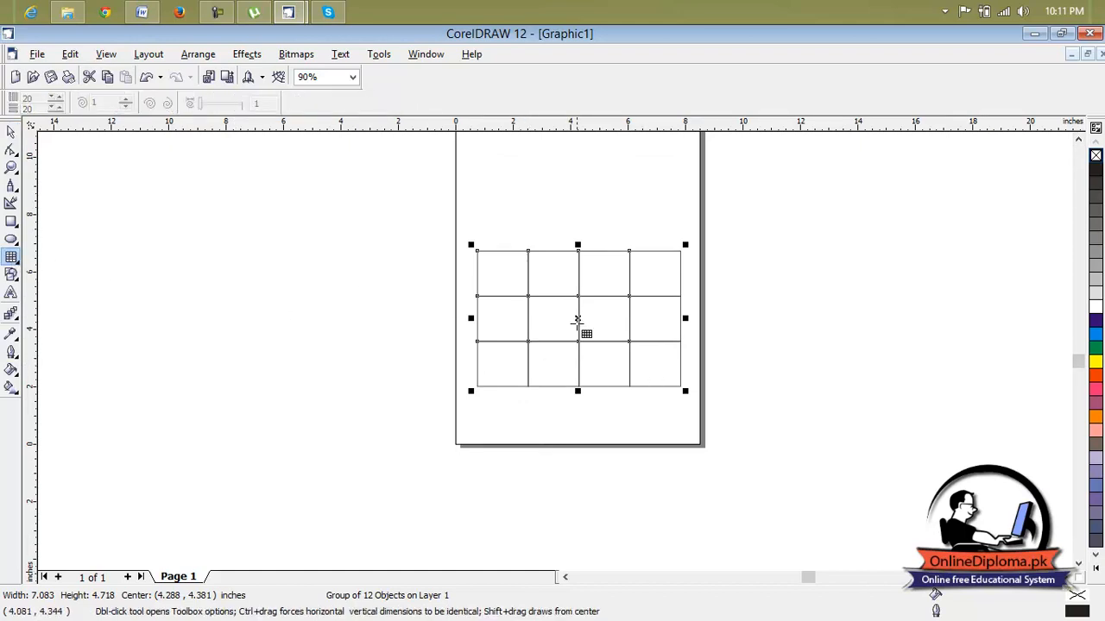
pyautogui.click(18, 294)
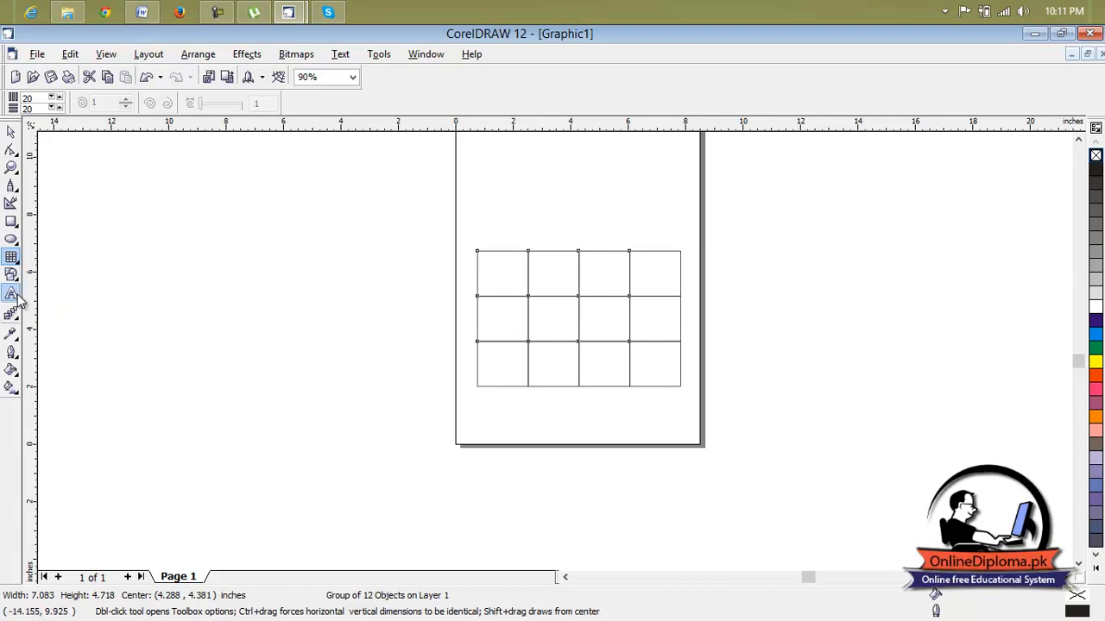
pyautogui.click(492, 270)
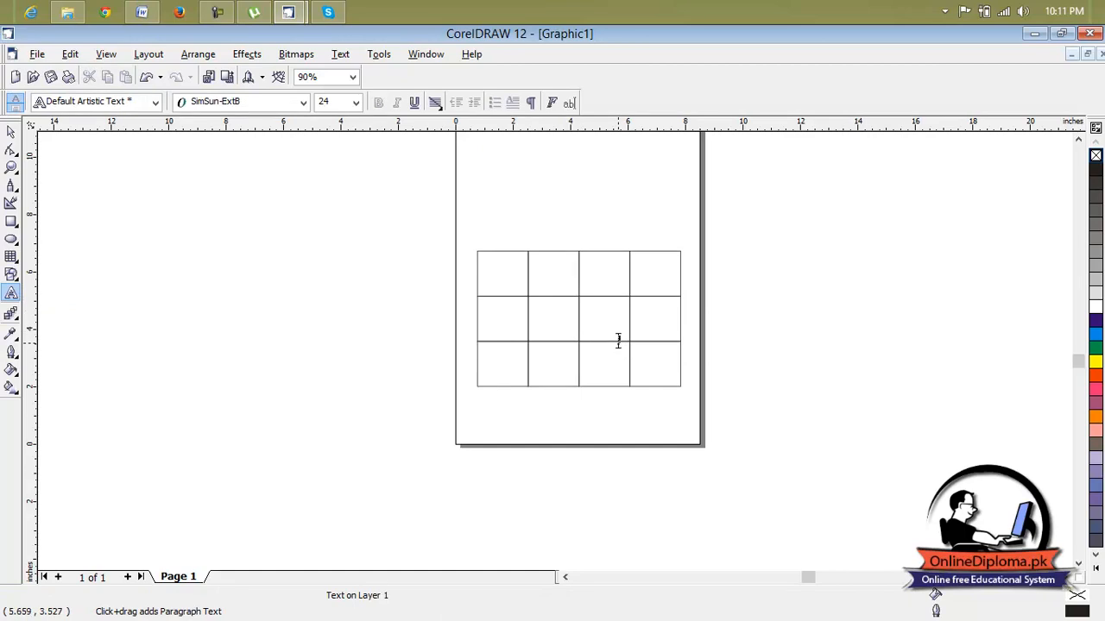
pyautogui.click(491, 268)
pyautogui.write('rol')
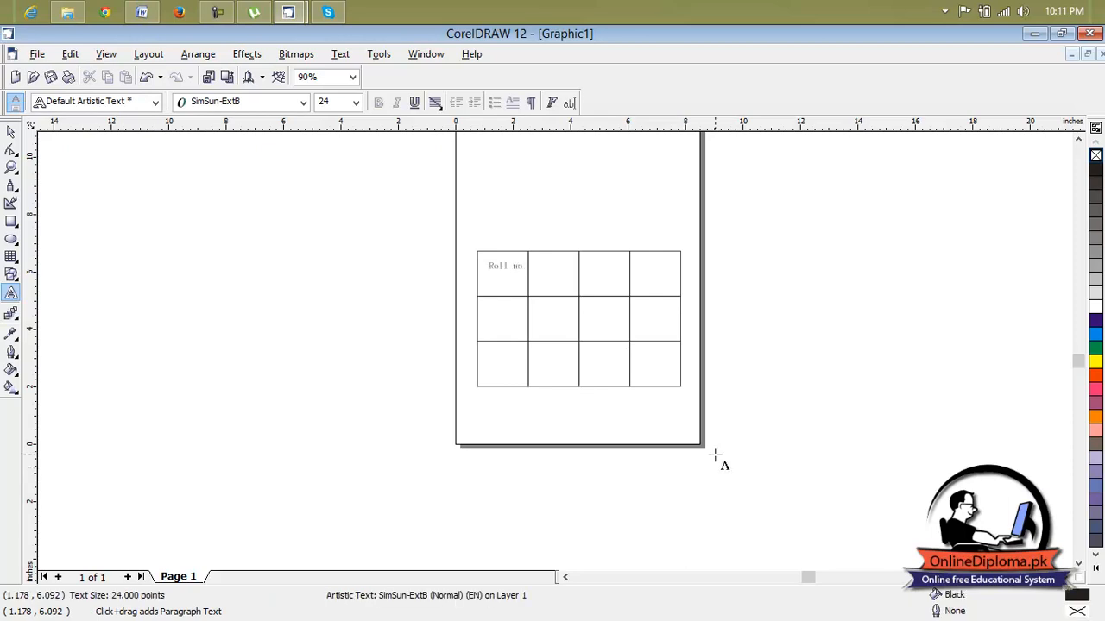
# Step: Add the artistic text "Name" in the second cell of the grid's top row
pyautogui.scroll(3, 550, 233)
pyautogui.scroll(3, 547, 264)
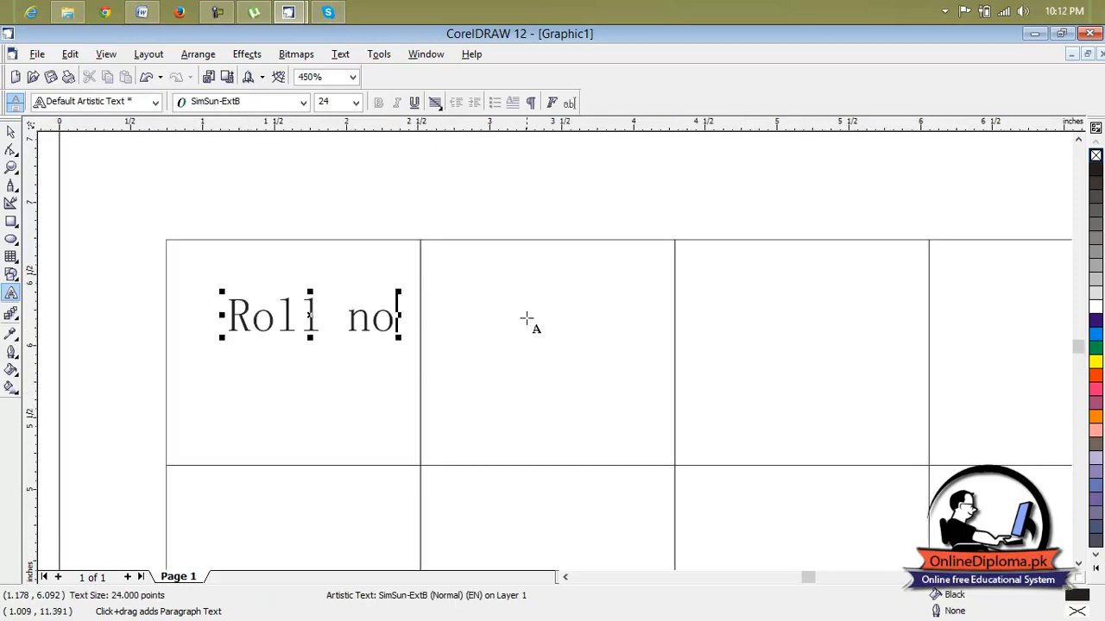
pyautogui.click(527, 316)
pyautogui.write('name')
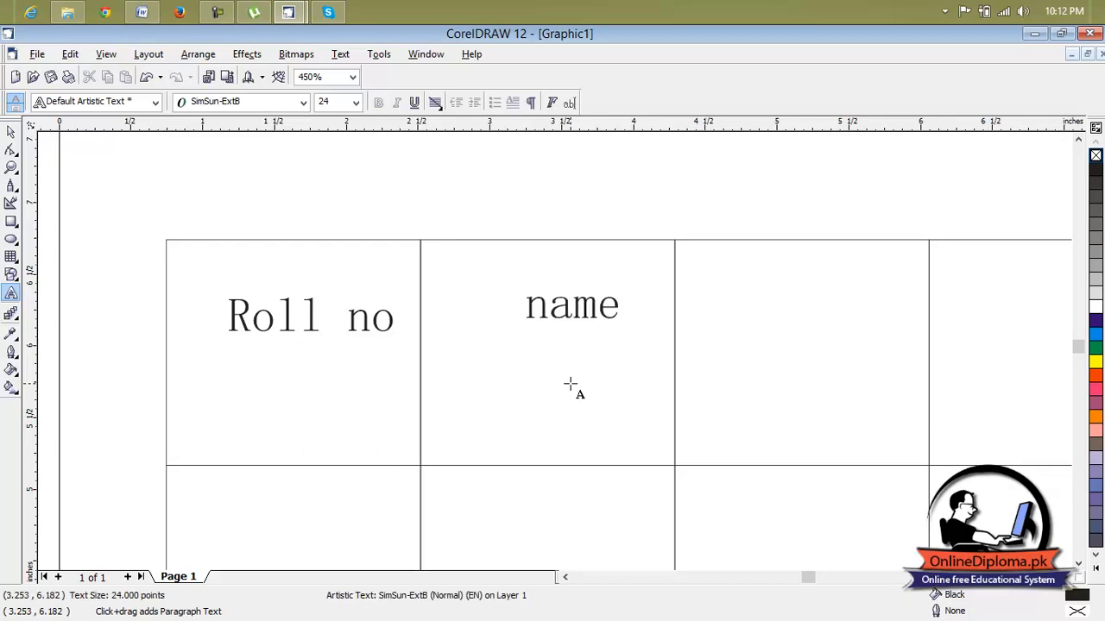
# Step: Add the artistic text "English" in the third cell of the grid's top row
pyautogui.click(700, 336)
pyautogui.write('eglish n')
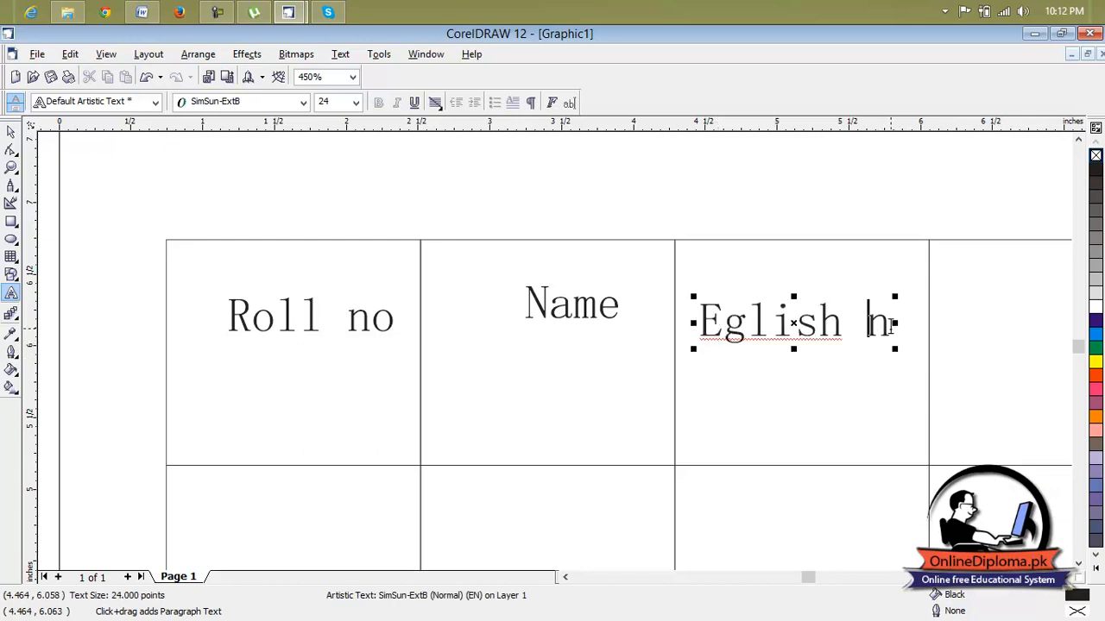
pyautogui.press('BackSpace')
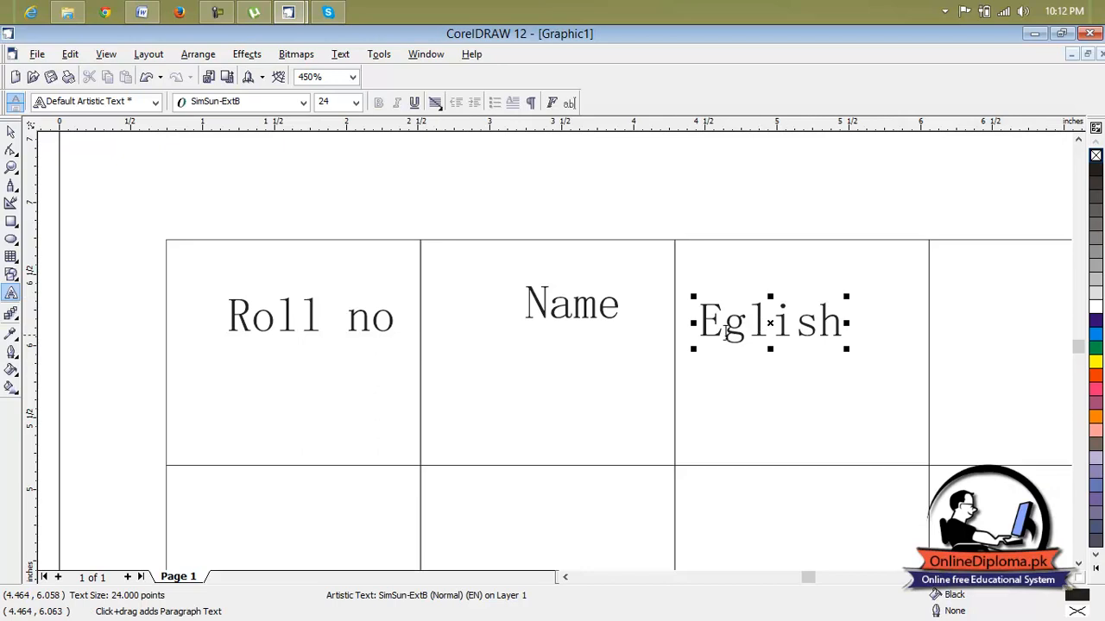
pyautogui.write('n')
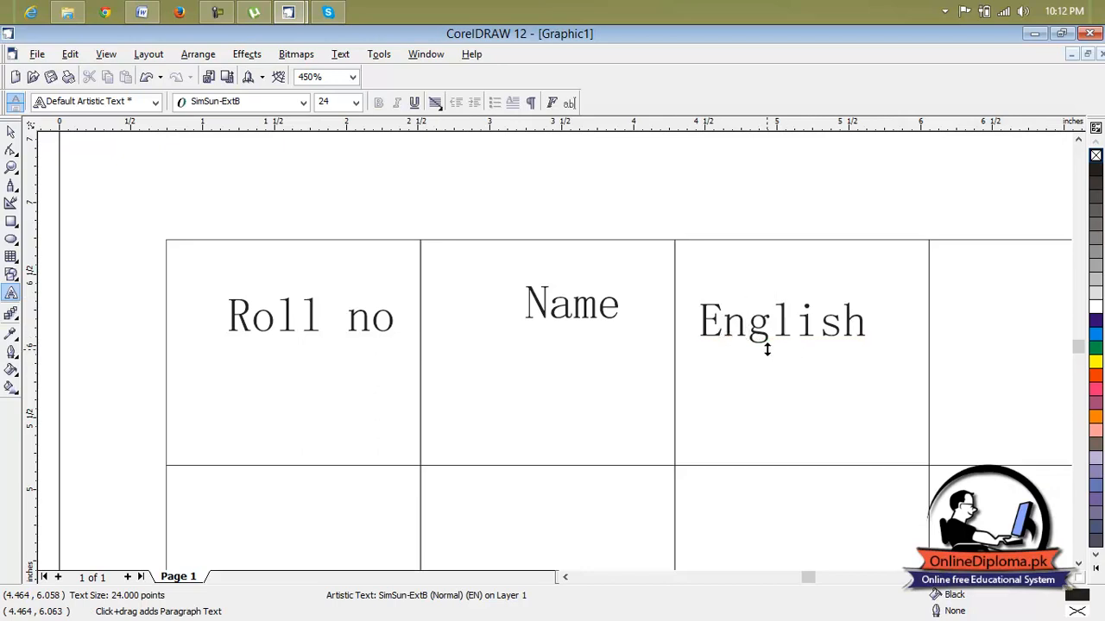
pyautogui.scroll(-5, 758, 347)
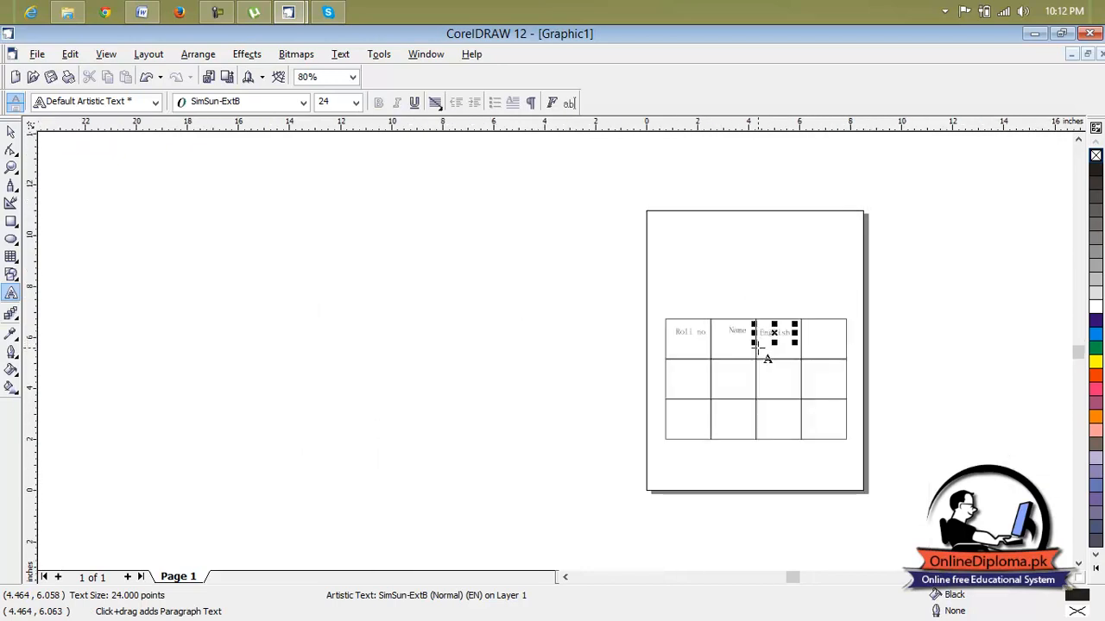
# Step: Delete the 4 by 3 grid and the text labels so the page is empty
pyautogui.click(843, 299)
pyautogui.scroll(1, 776, 353)
pyautogui.scroll(2, 776, 352)
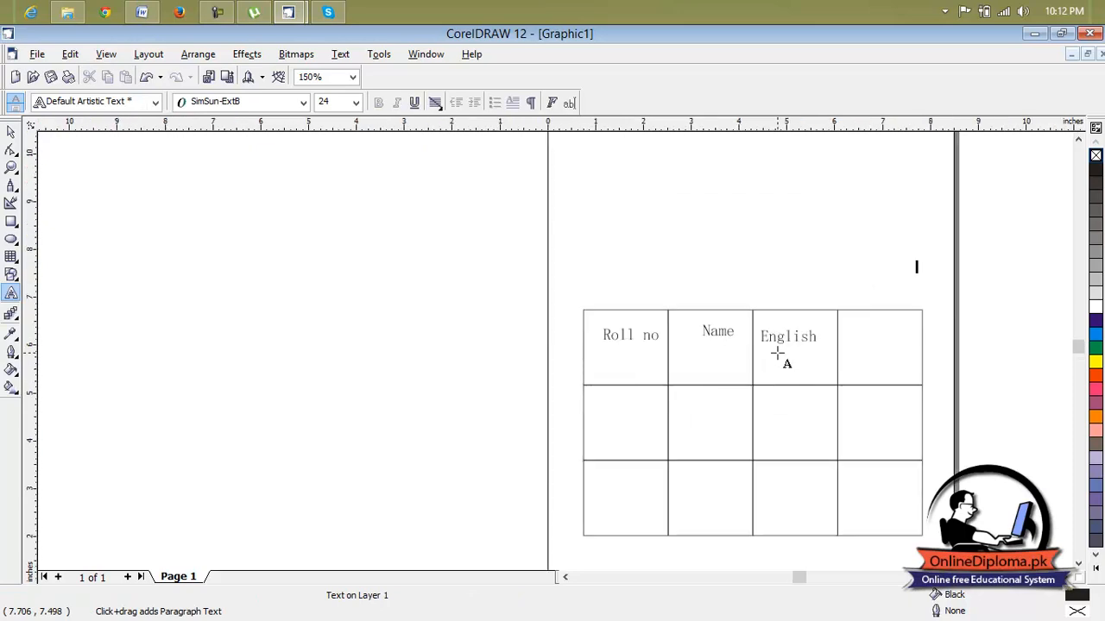
pyautogui.click(11, 132)
pyautogui.click(794, 364)
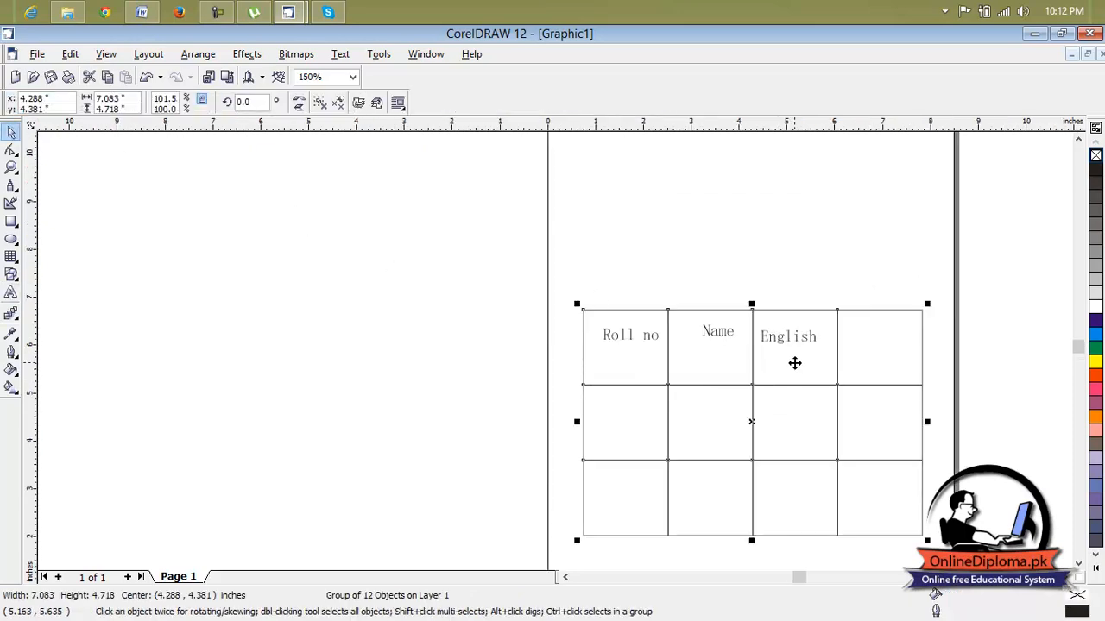
pyautogui.press('Delete')
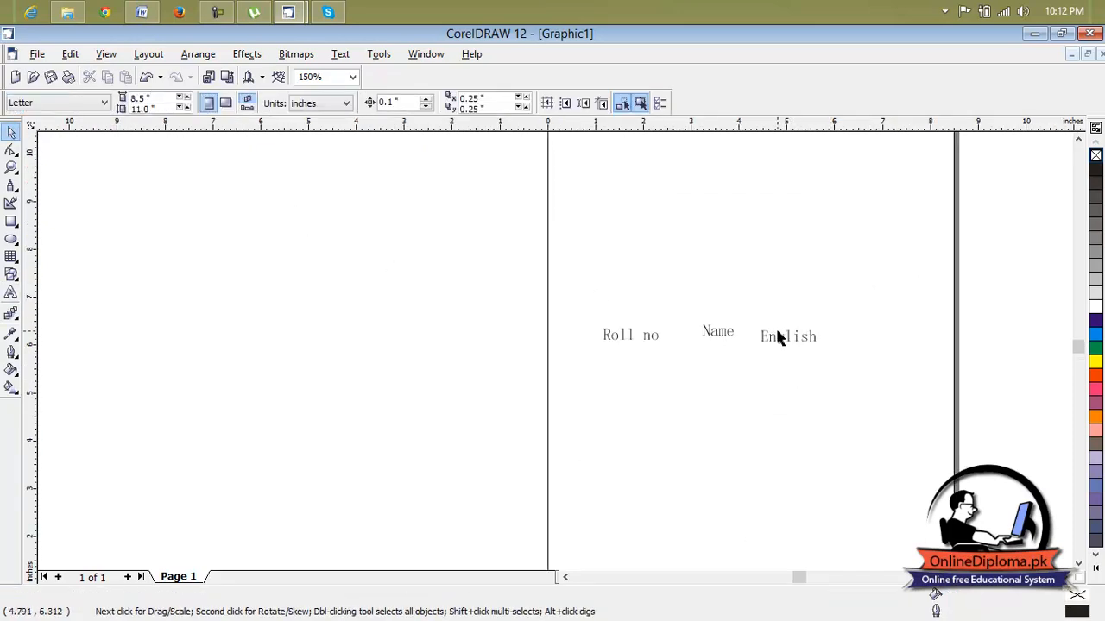
pyautogui.hotkey('ctrl', 'a')
pyautogui.press('Delete')
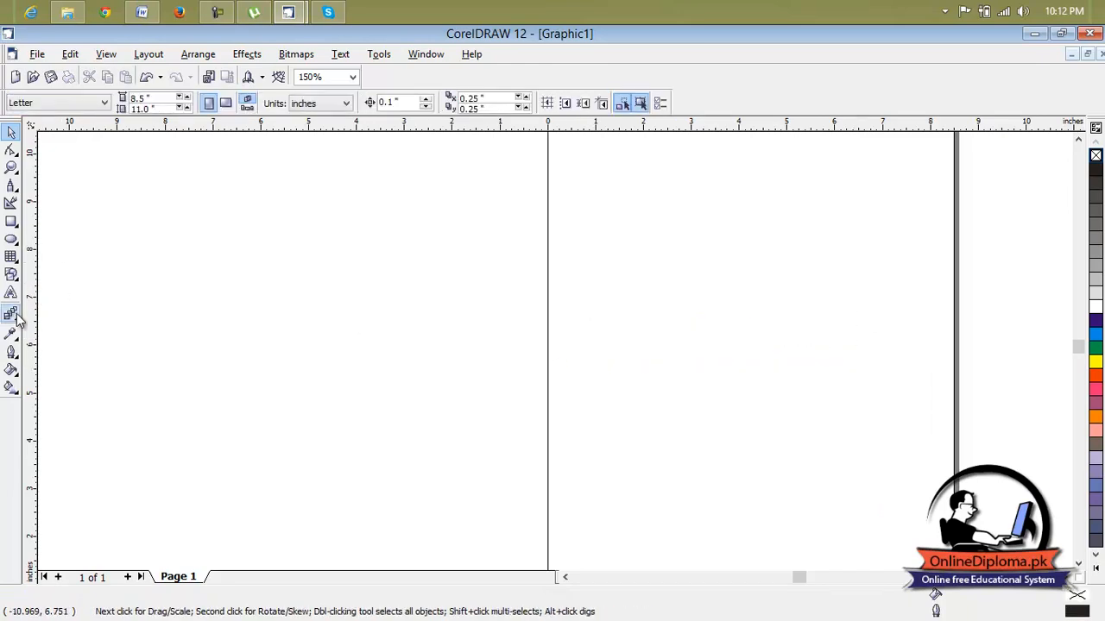
# Step: Draw a 20 by 20 graph paper grid about 7.2 by 3.2 inches on the page
pyautogui.click(18, 260)
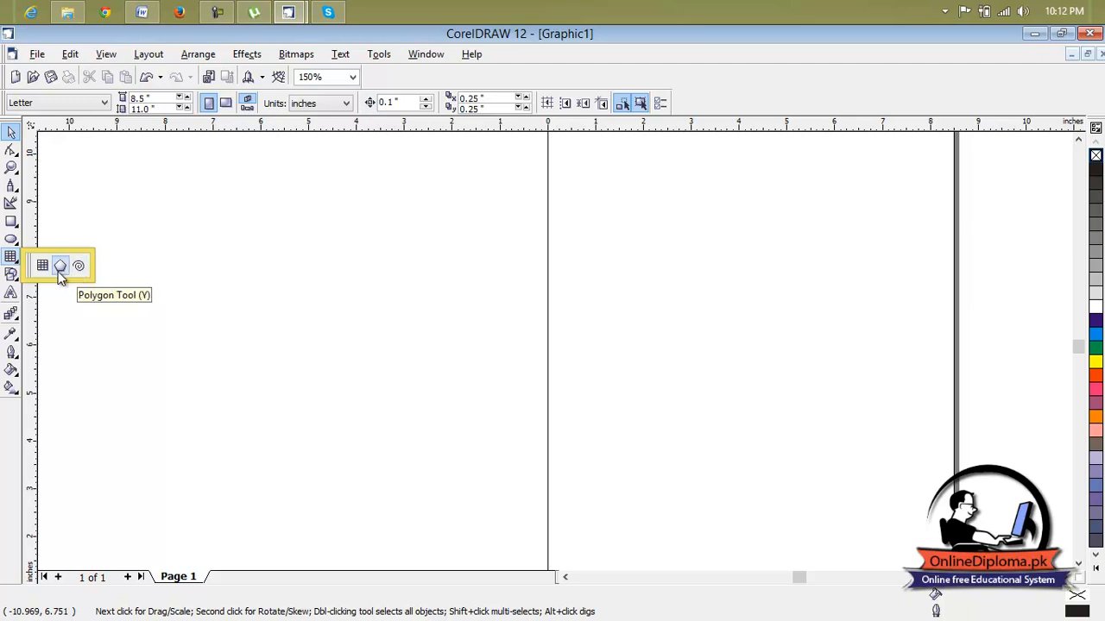
pyautogui.click(49, 272)
pyautogui.moveTo(586, 242); pyautogui.dragTo(931, 394)
pyautogui.scroll(1, 920, 349)
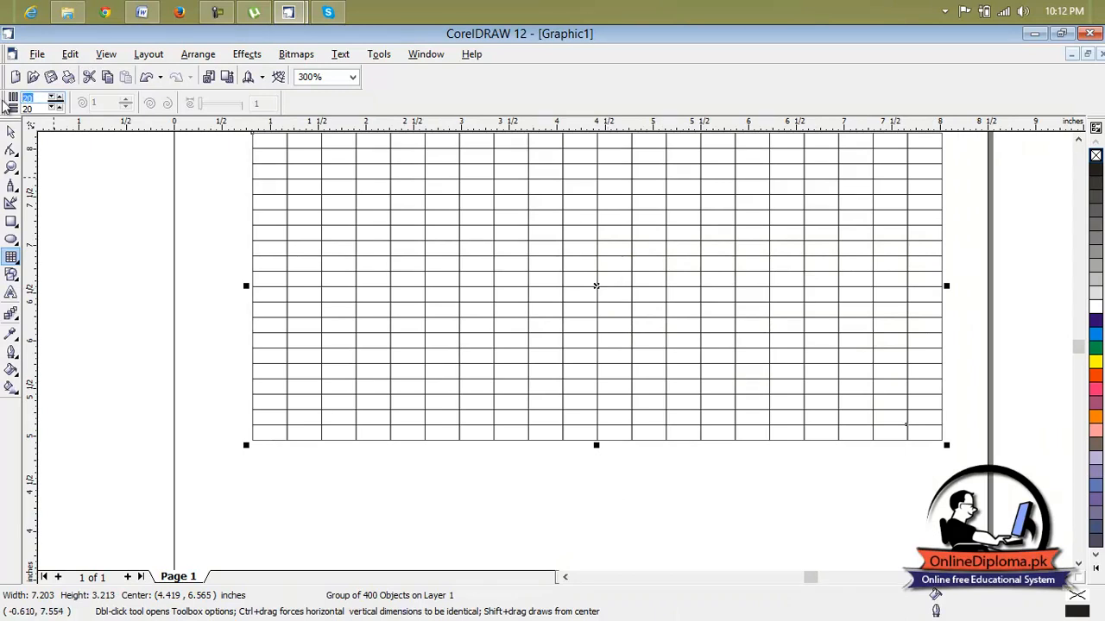
# Step: Replace the 20 by 20 grid with a 10 by 10 graph paper grid about 6.04 by 2.67 inches
pyautogui.doubleClick(26, 109)
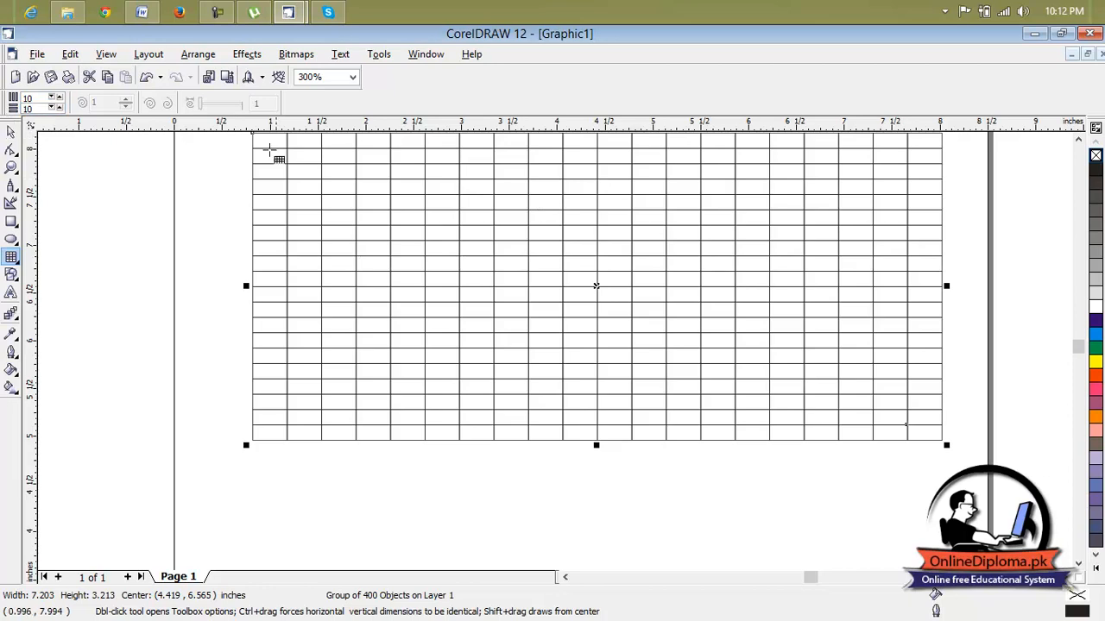
pyautogui.press('Delete')
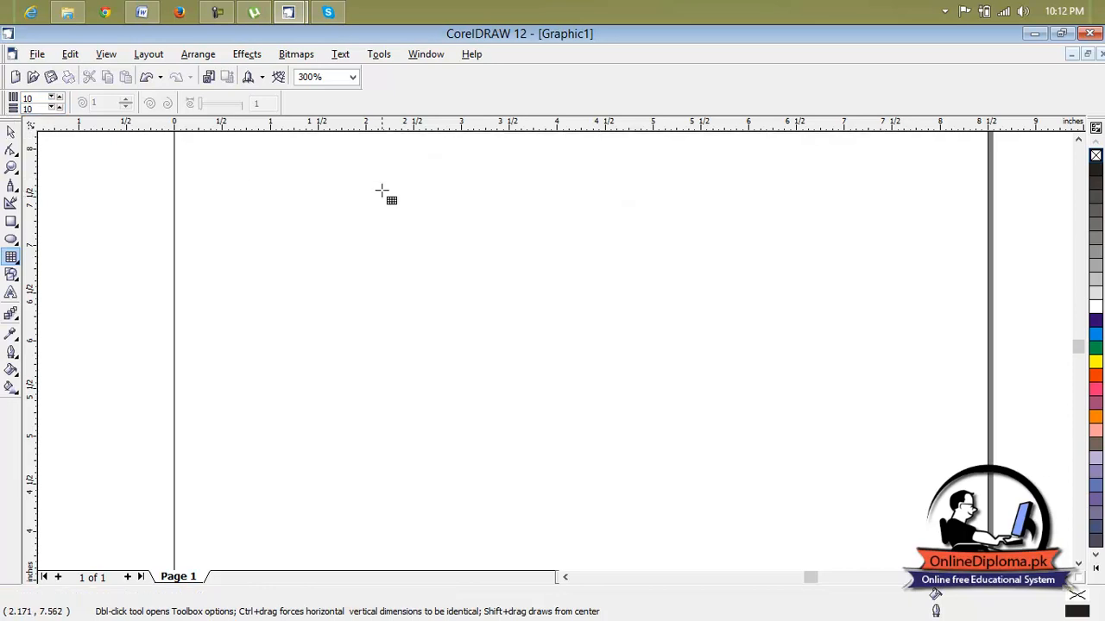
pyautogui.moveTo(246, 218); pyautogui.dragTo(824, 474)
# Step: Try red and purple fills on the whole 10 by 10 grid, and set it back to no fill
pyautogui.click(1096, 380)
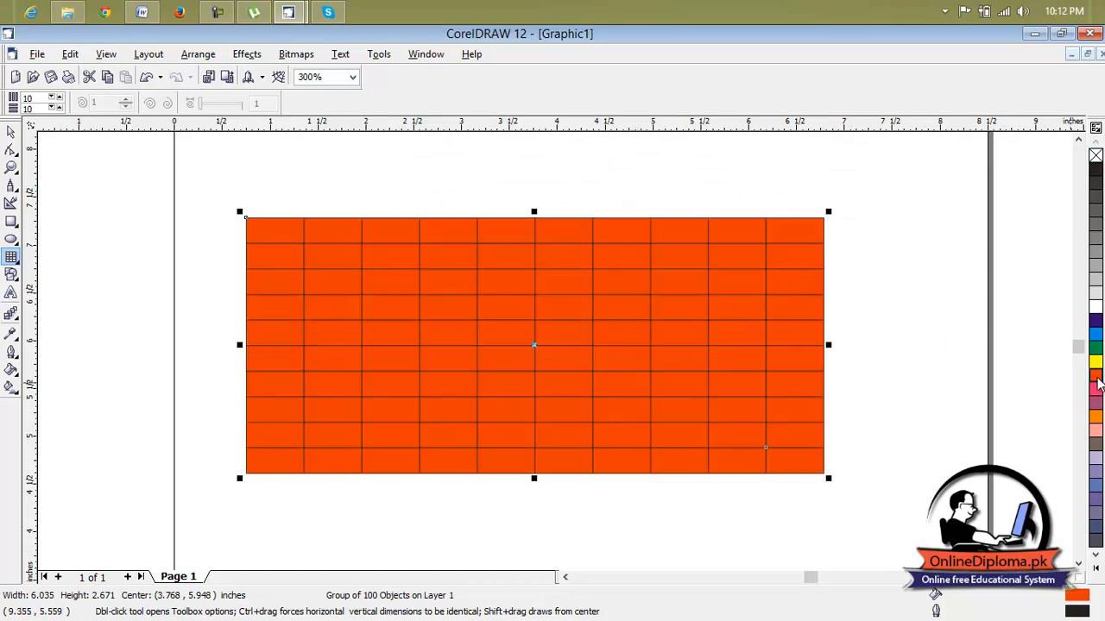
pyautogui.click(1095, 405)
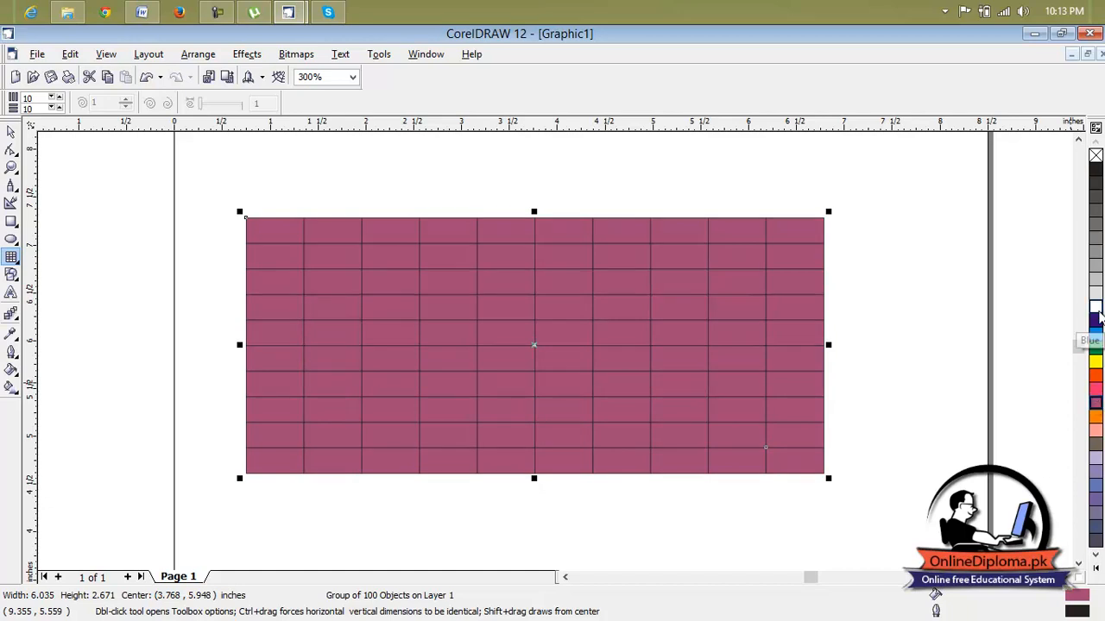
pyautogui.click(1096, 156)
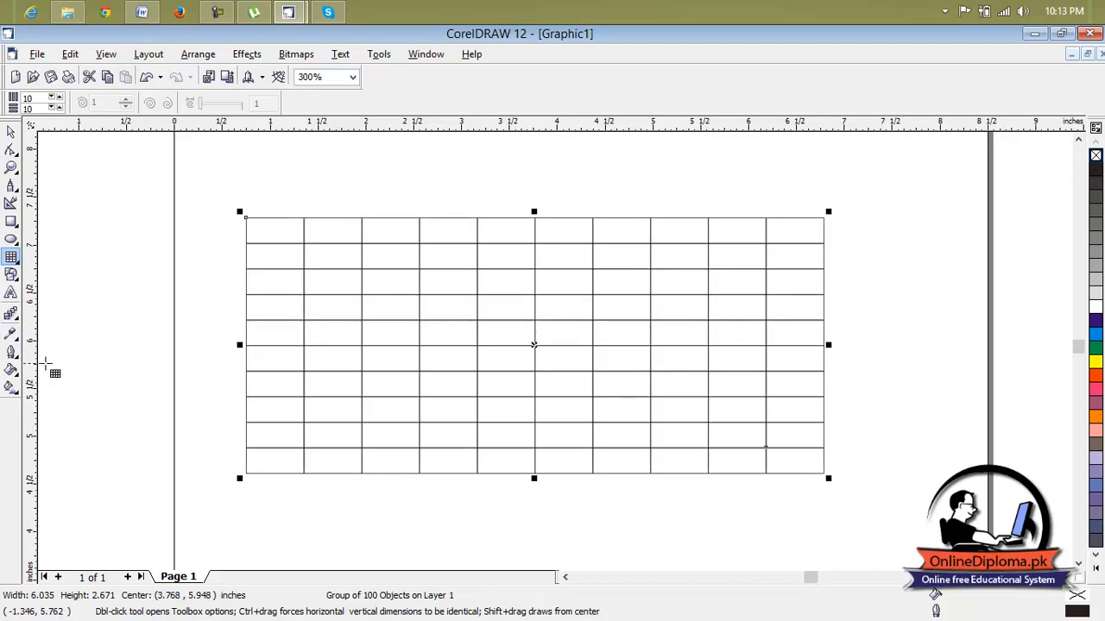
# Step: Activate the Paintbucket tool, try a red fill on the whole grid and undo it
pyautogui.click(18, 344)
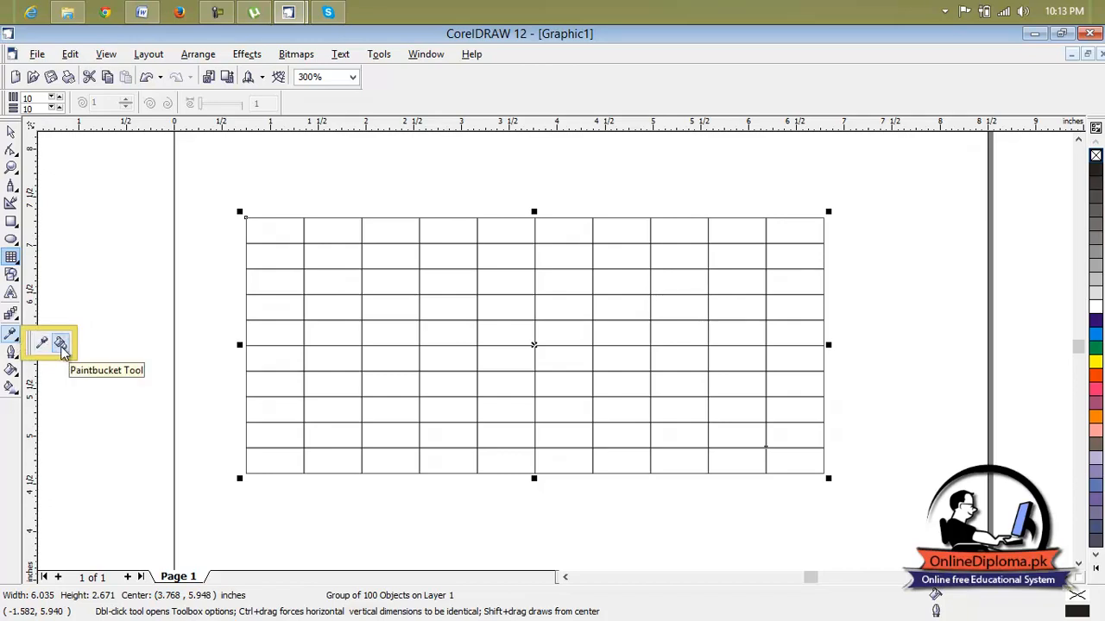
pyautogui.click(59, 343)
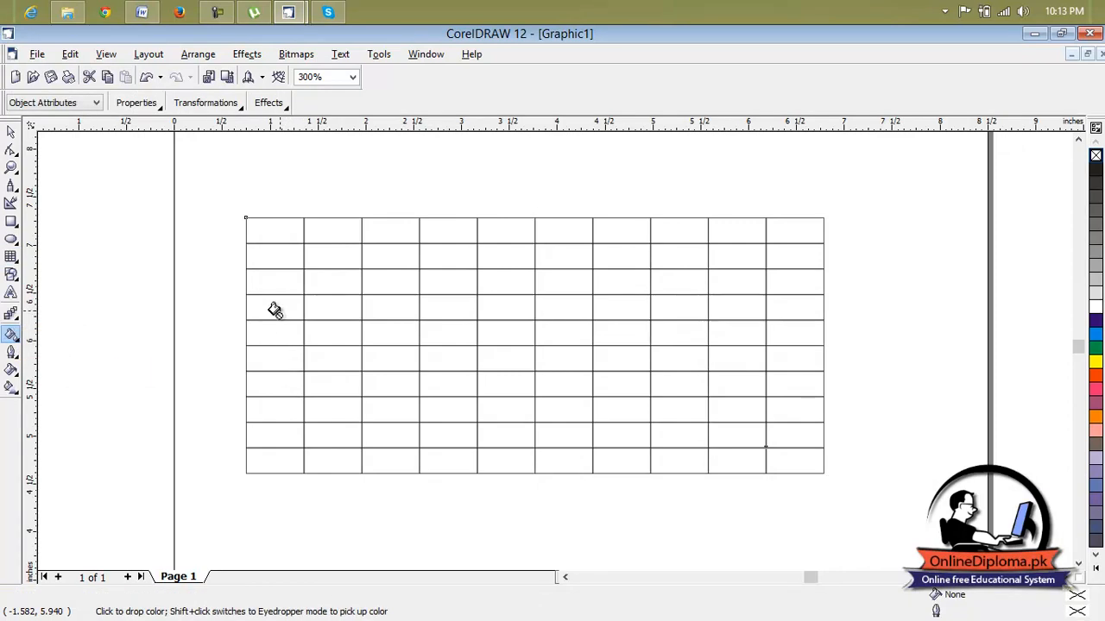
pyautogui.moveTo(1095, 377); pyautogui.dragTo(765, 427)
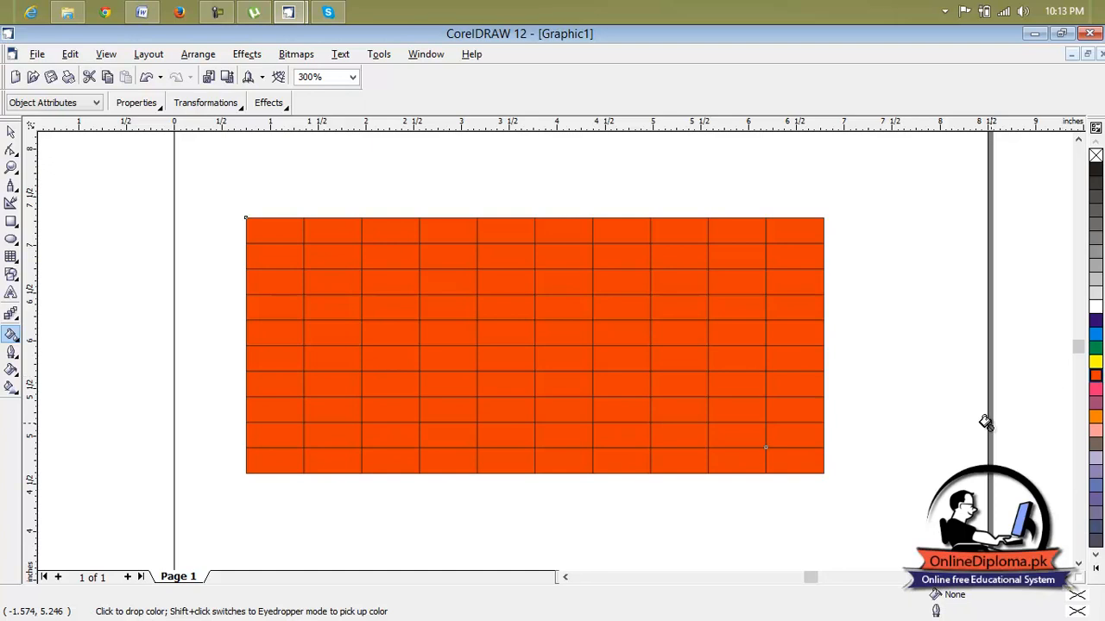
pyautogui.hotkey('ctrl', 'z')
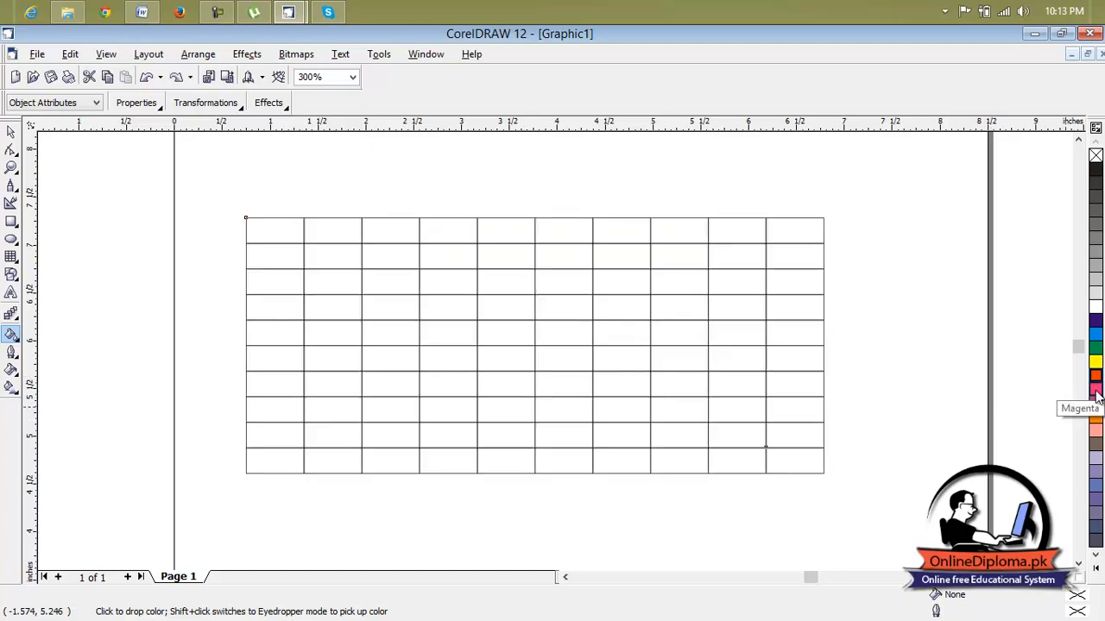
# Step: Fill the grid's first-column cells: row 7 magenta, row 5 yellow, row 3 blue and row 1 purple
pyautogui.click(268, 387)
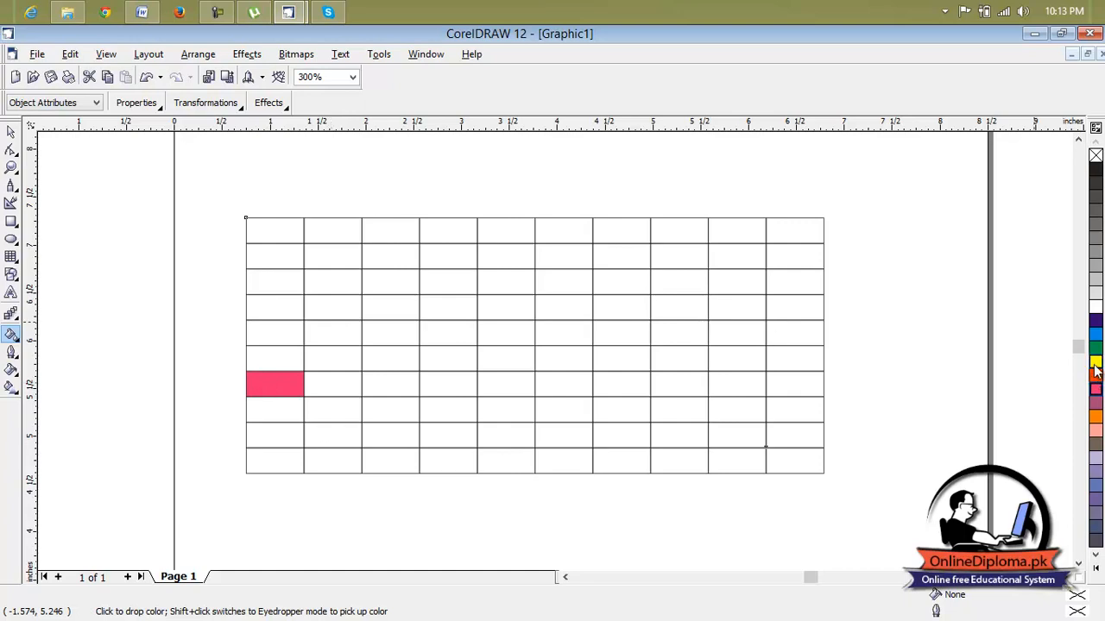
pyautogui.click(265, 337)
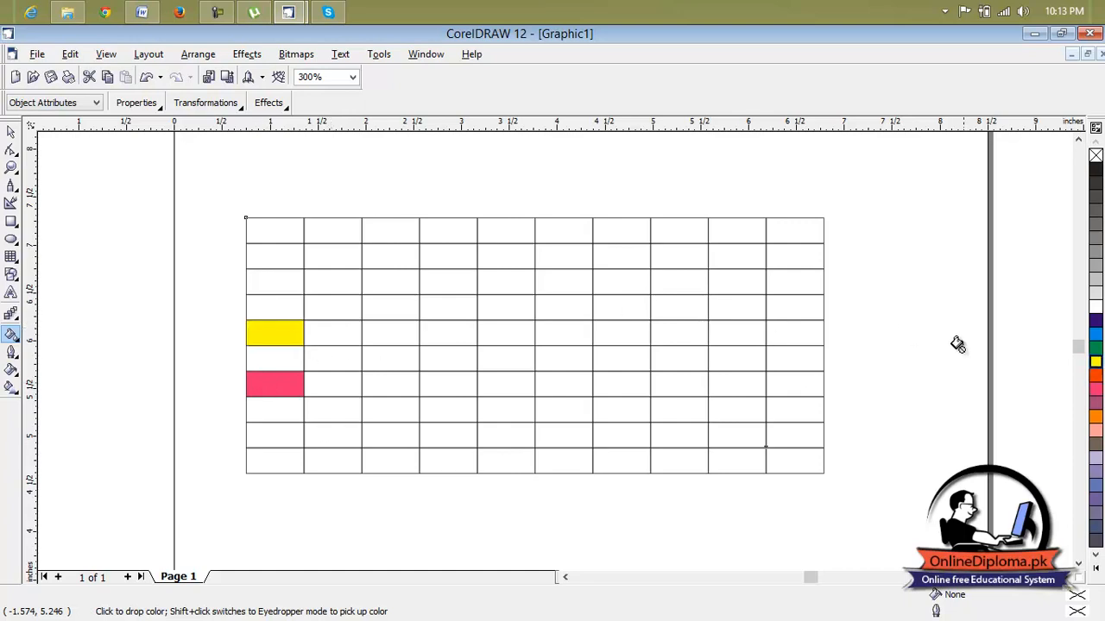
pyautogui.click(269, 286)
pyautogui.click(1093, 403)
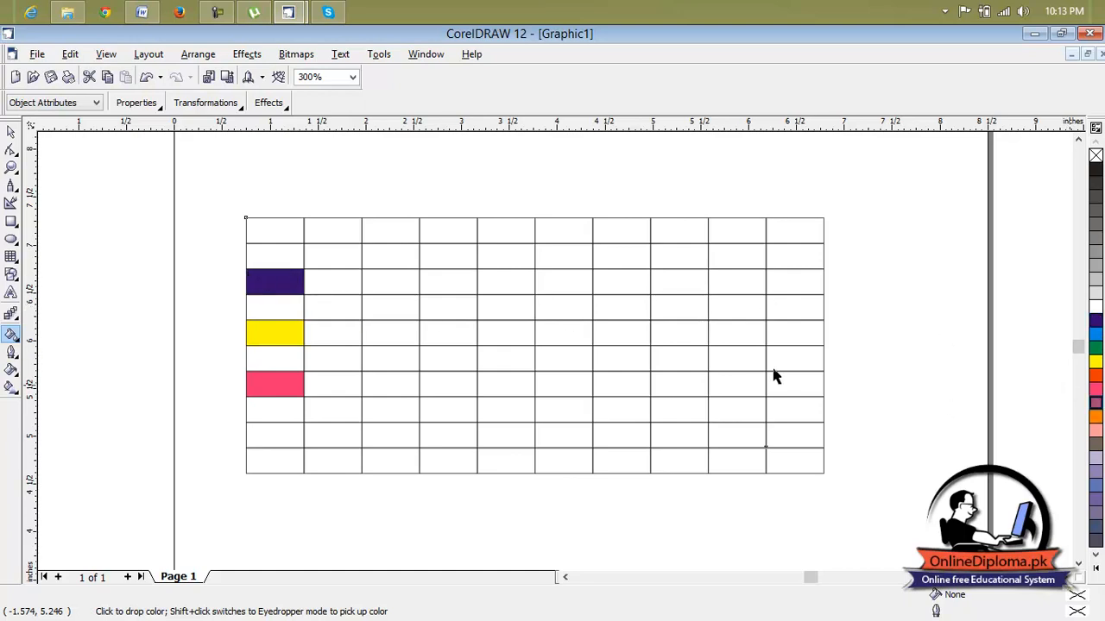
pyautogui.click(257, 233)
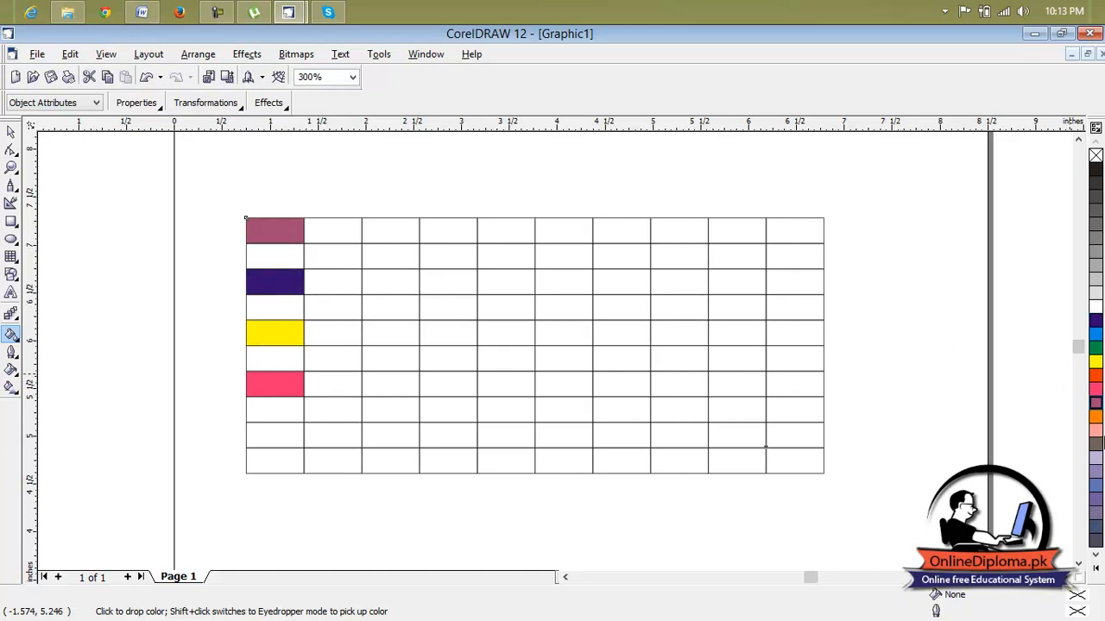
# Step: Fill the first-column cell in row 9 pink and the one in row 10 greyish purple
pyautogui.click(1094, 431)
pyautogui.click(272, 437)
pyautogui.click(1096, 515)
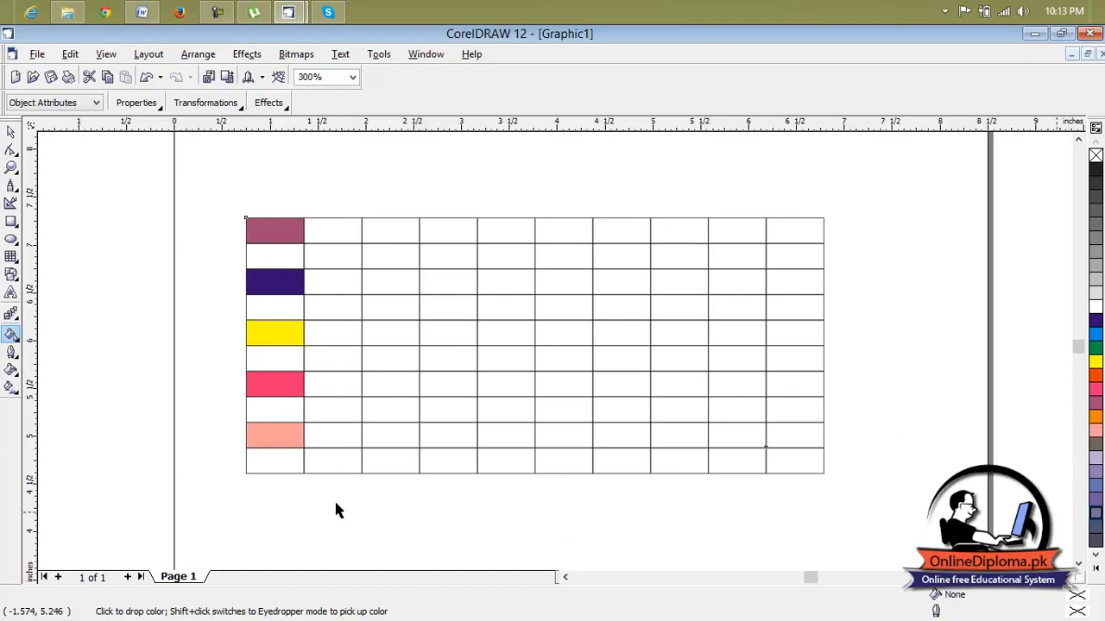
pyautogui.click(264, 466)
pyautogui.click(1090, 474)
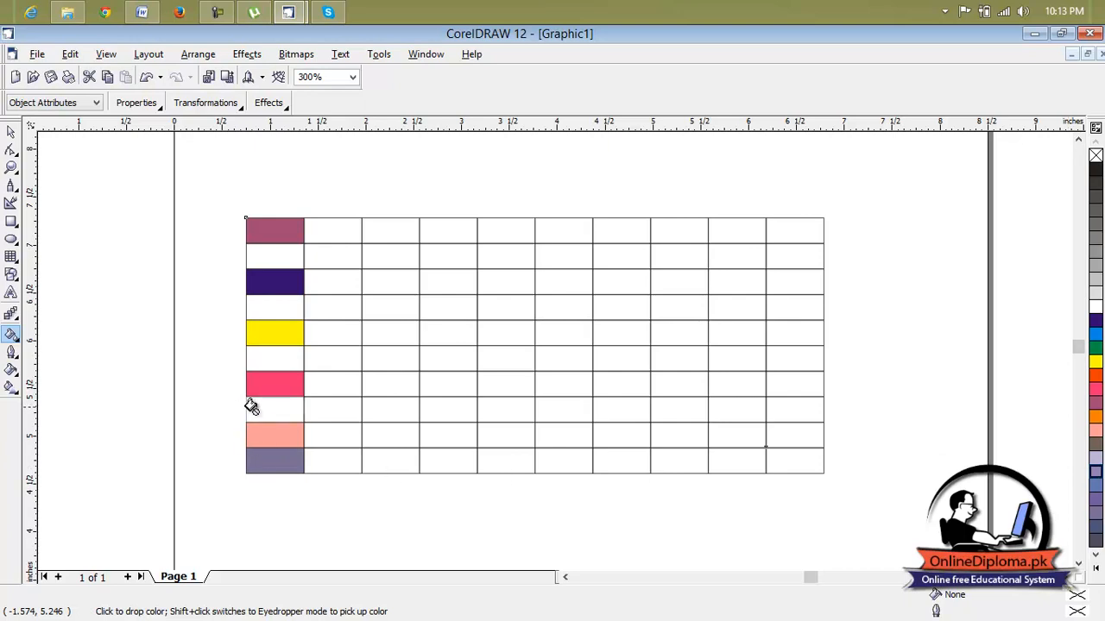
# Step: Fill the first-column cell in row 8 magenta and the one in row 6 yellow
pyautogui.click(1094, 390)
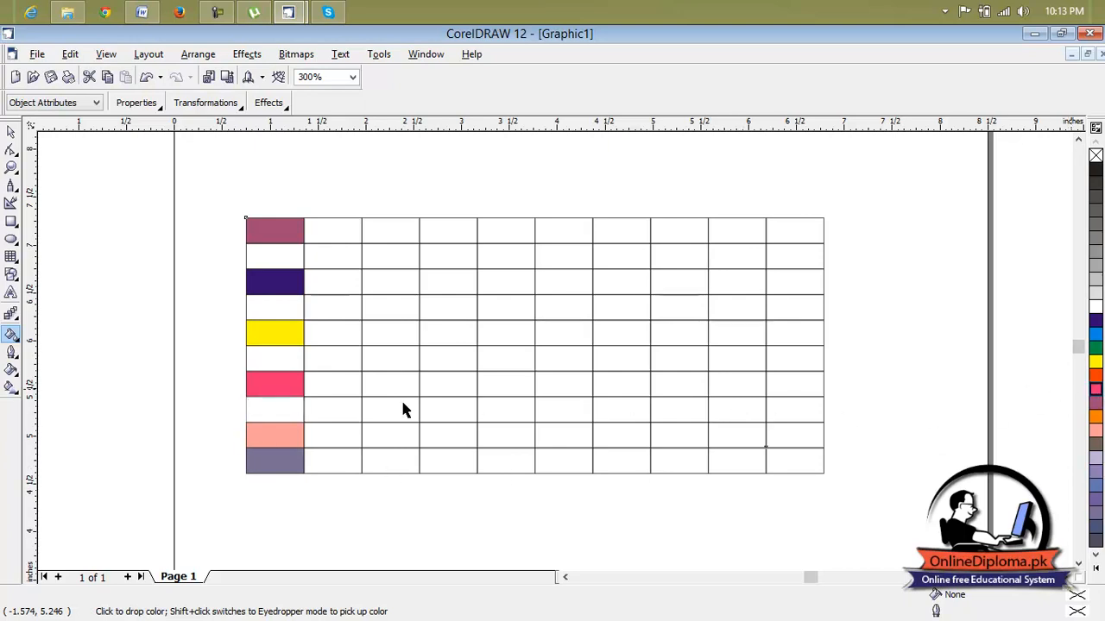
pyautogui.click(259, 407)
pyautogui.click(1094, 360)
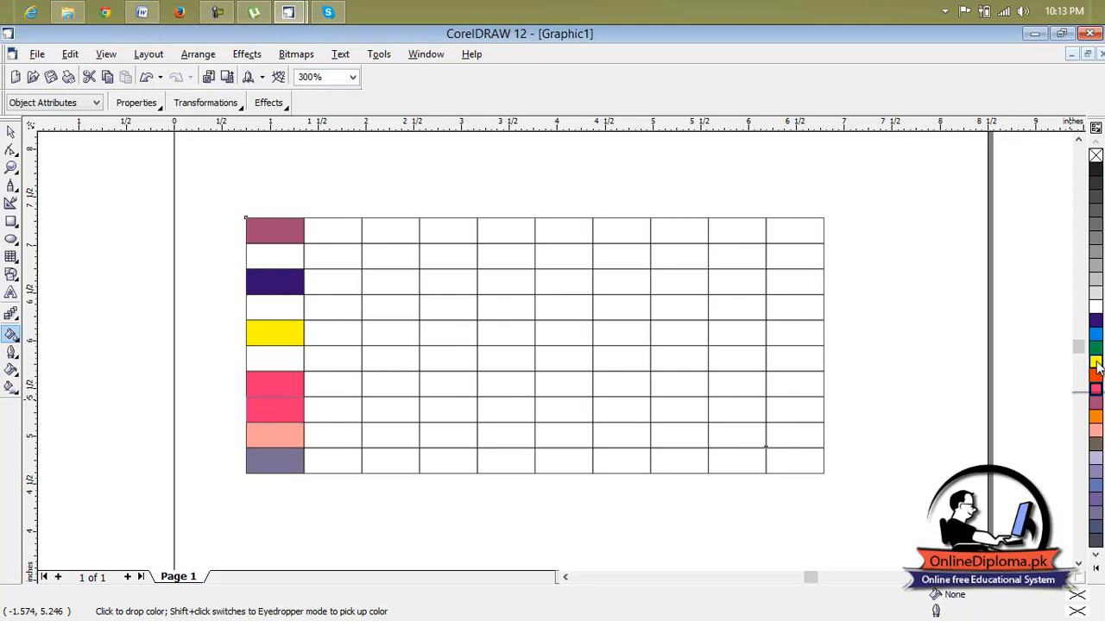
pyautogui.click(273, 354)
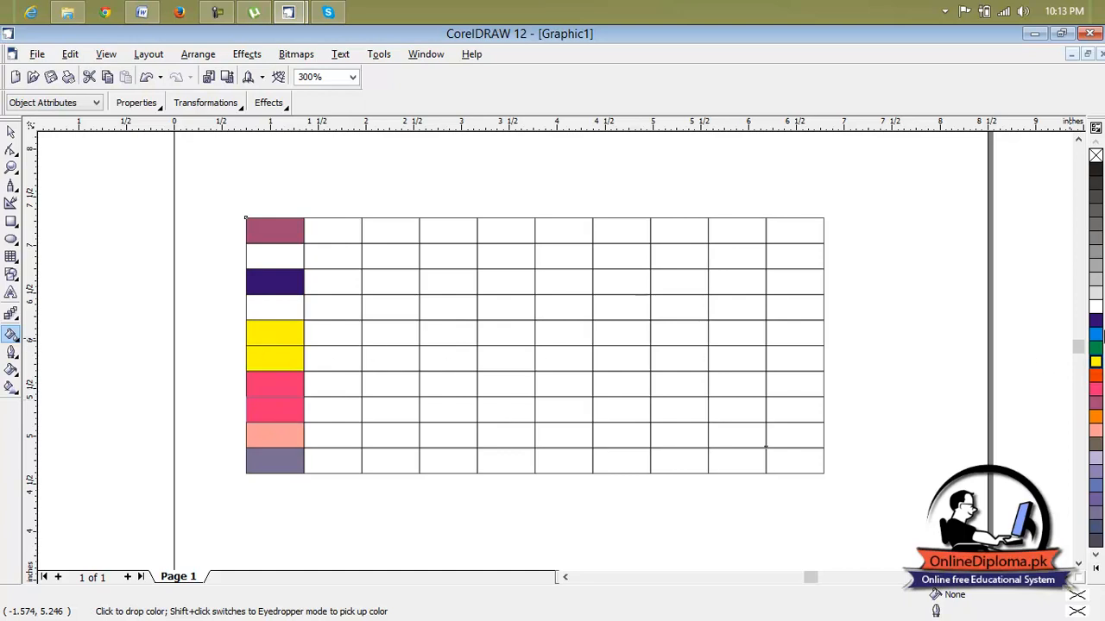
pyautogui.click(1094, 321)
pyautogui.click(249, 313)
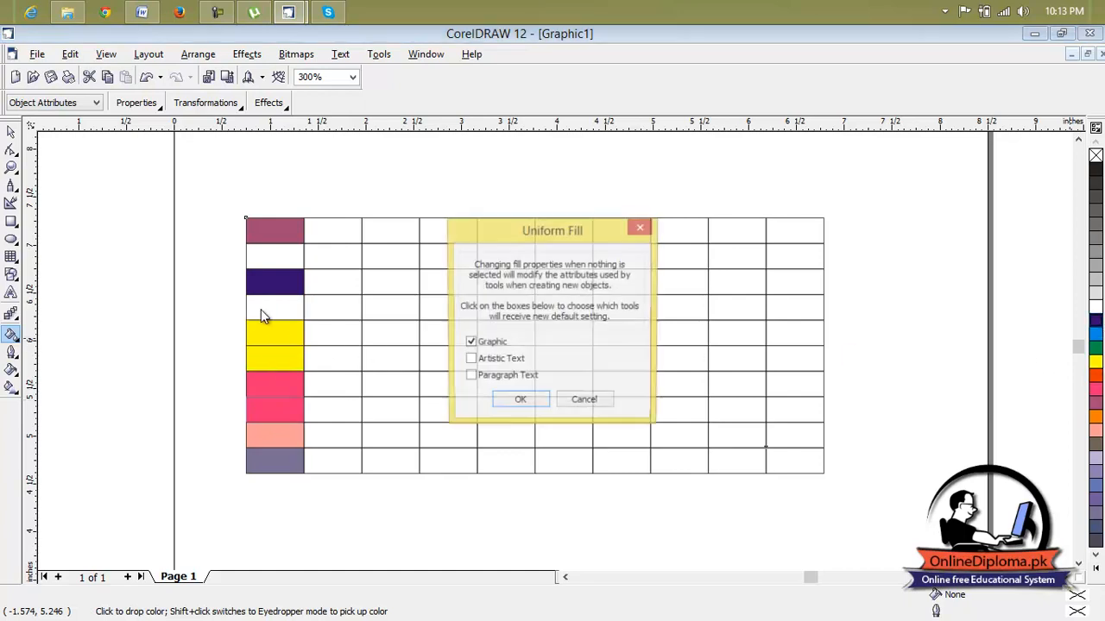
pyautogui.click(641, 227)
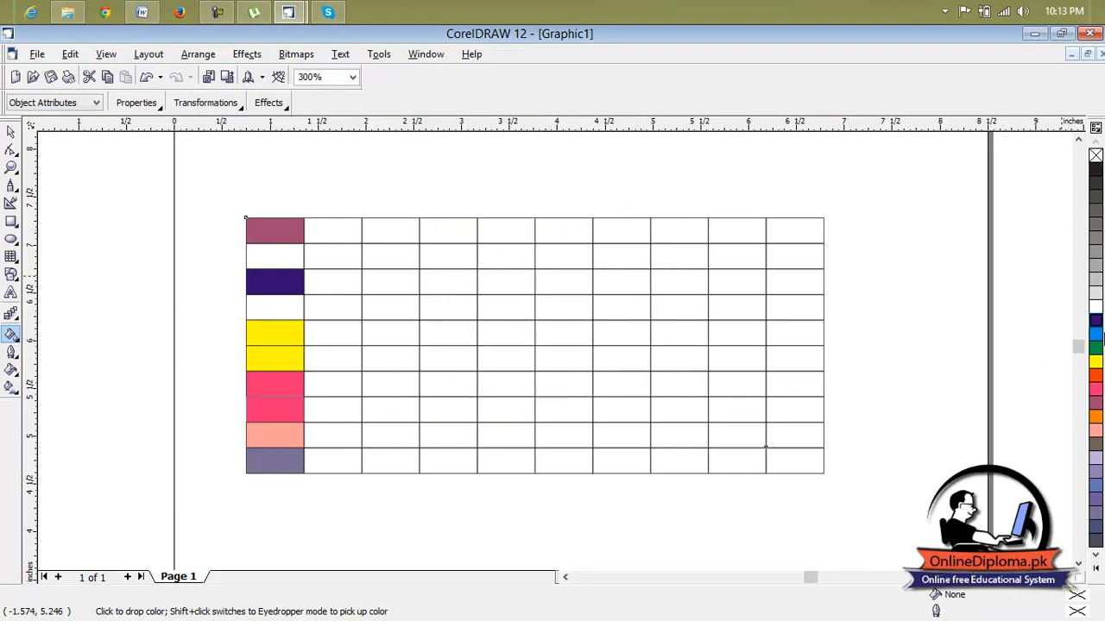
# Step: Color the whole grid's outlines light blue and fill the first-column cell in row 3 yellow
pyautogui.rightClick(1097, 338)
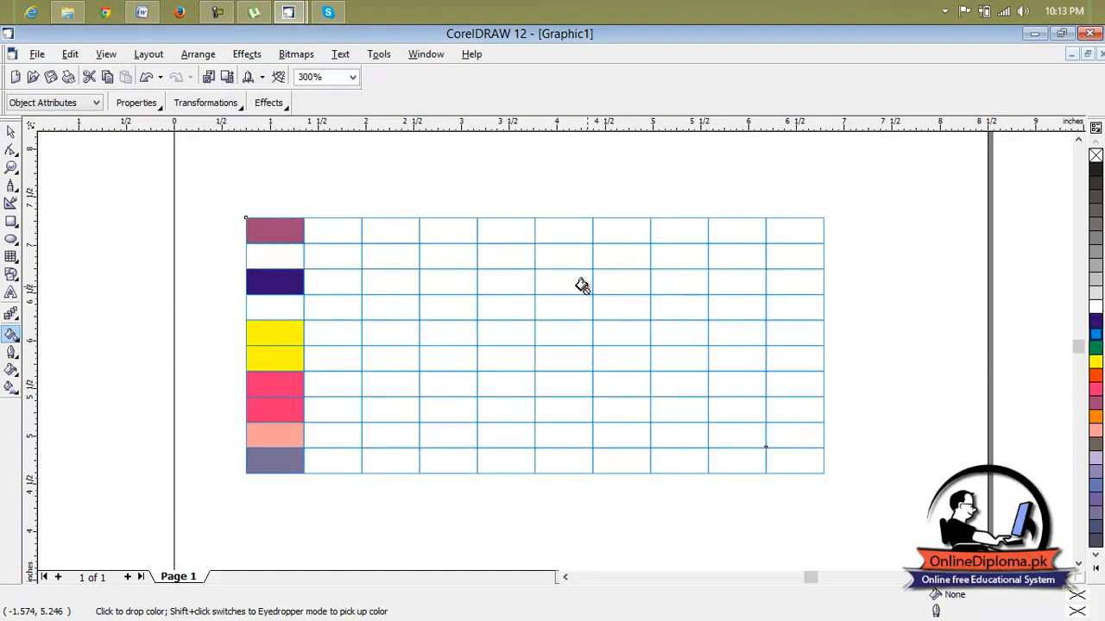
pyautogui.click(1095, 361)
pyautogui.click(272, 280)
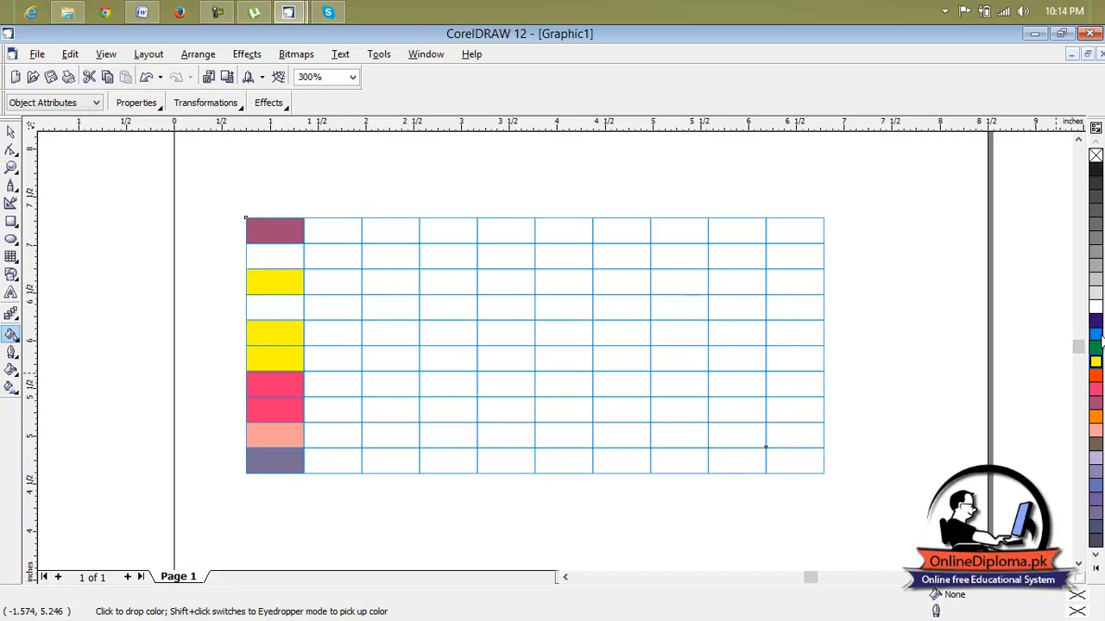
# Step: Fill the grid's first-column cell in row 4 dark blue and the one in row 2 grey
pyautogui.click(254, 313)
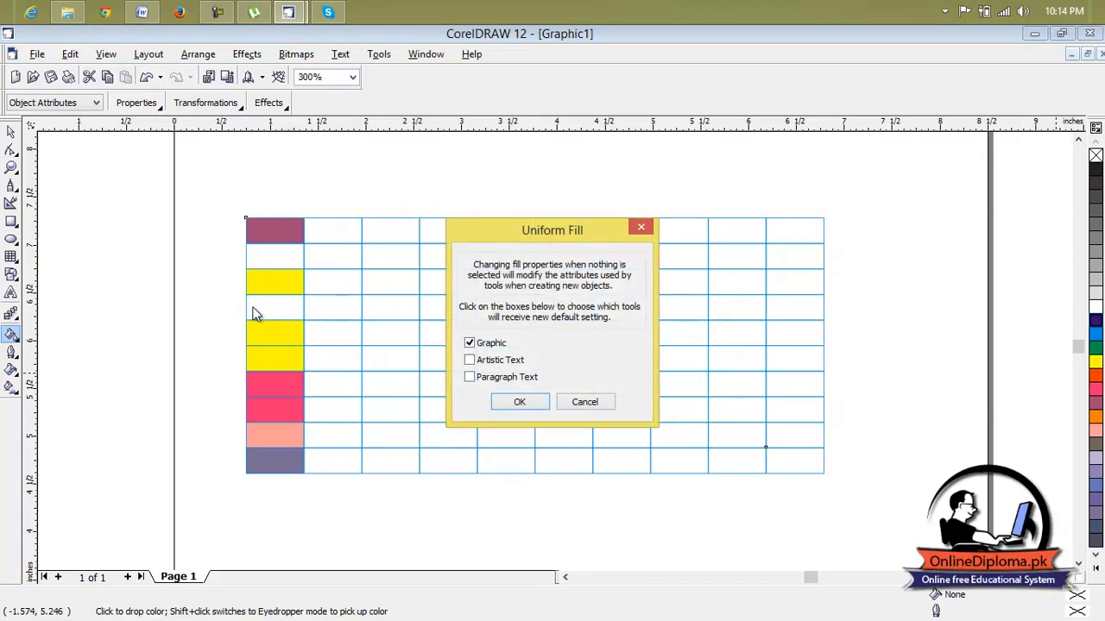
pyautogui.click(604, 401)
pyautogui.moveTo(1096, 321); pyautogui.dragTo(285, 311)
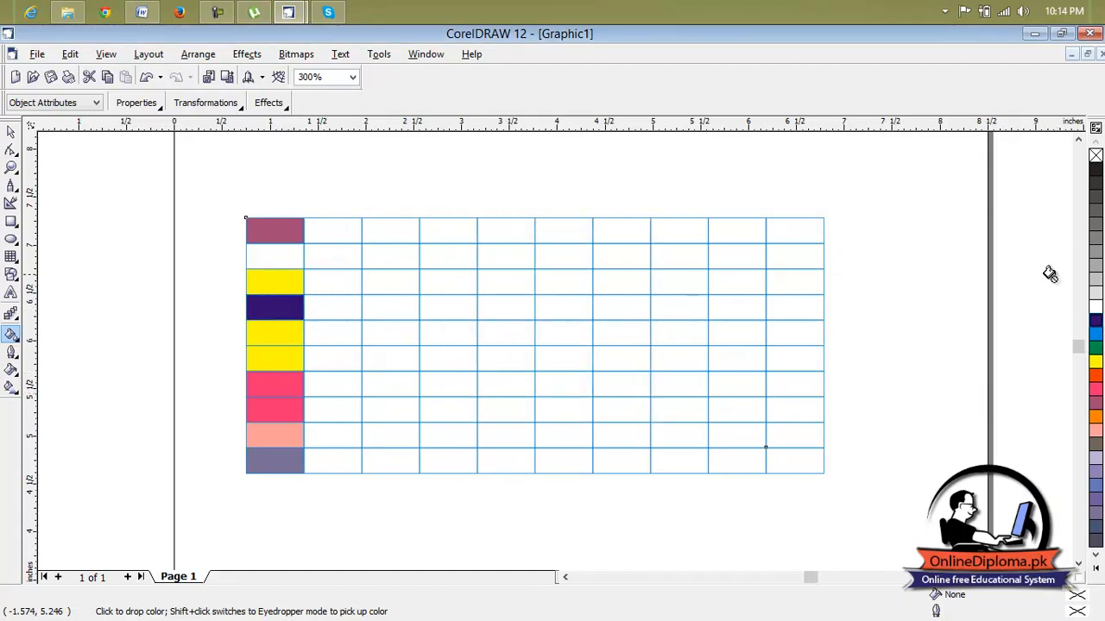
pyautogui.moveTo(1096, 307); pyautogui.dragTo(279, 248)
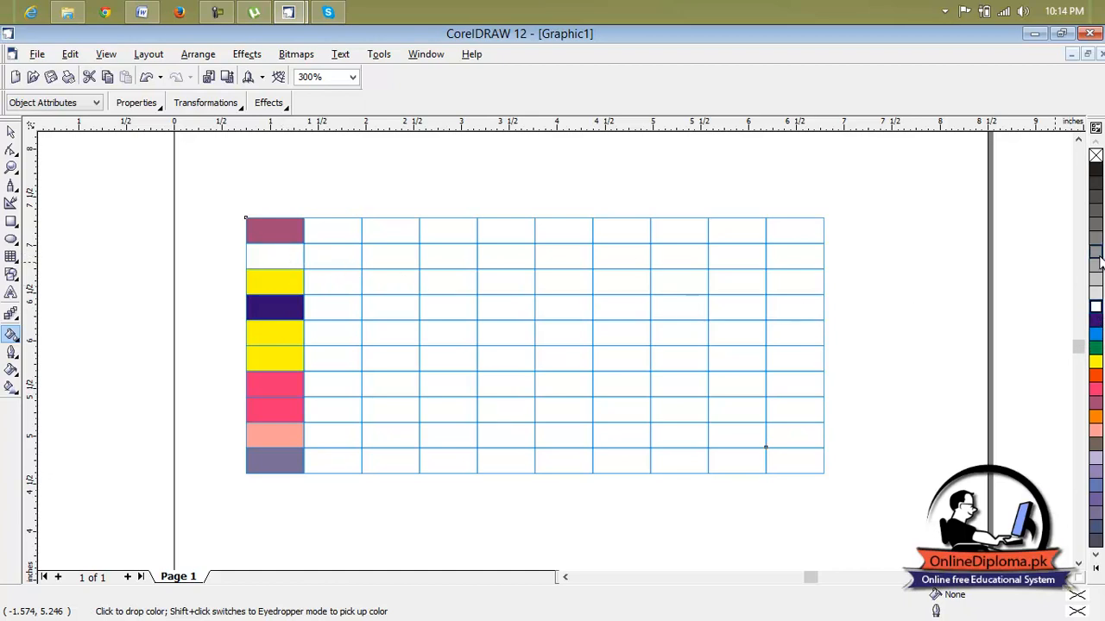
pyautogui.click(259, 256)
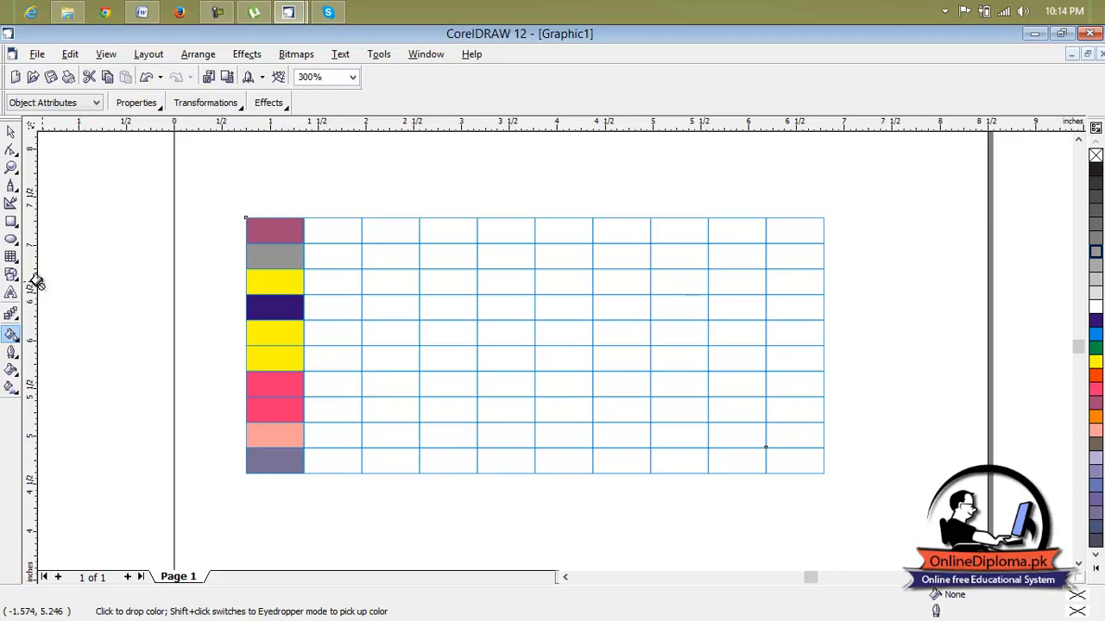
# Step: Delete the colored grid and draw a symmetrical spiral with 4 revolutions, about 3 in wide and 2 in high, in its place
pyautogui.click(10, 132)
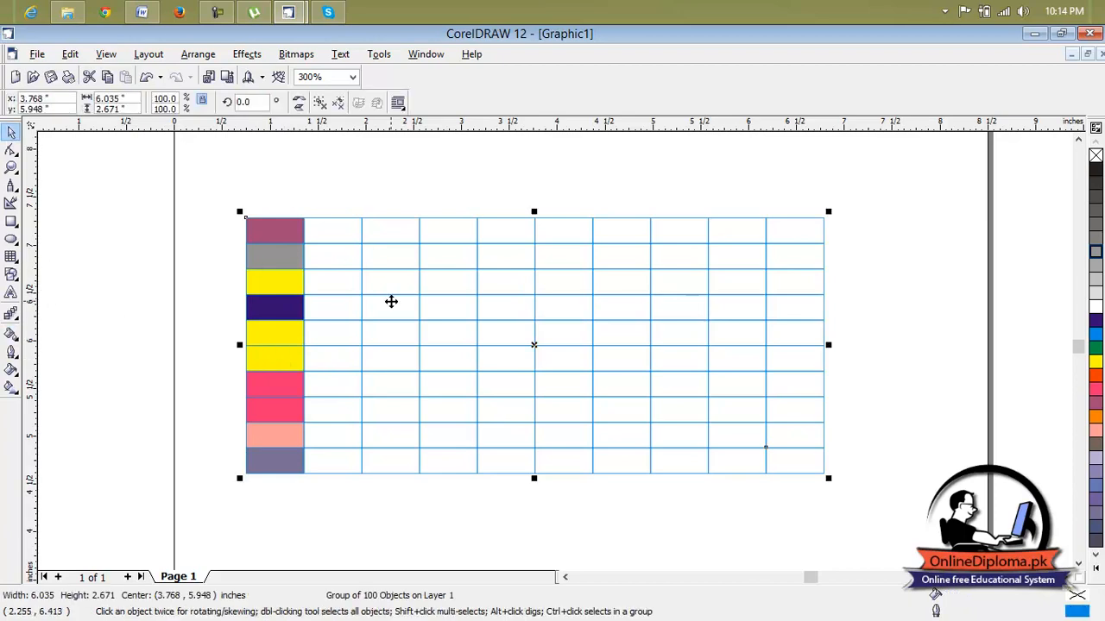
pyautogui.press('Delete')
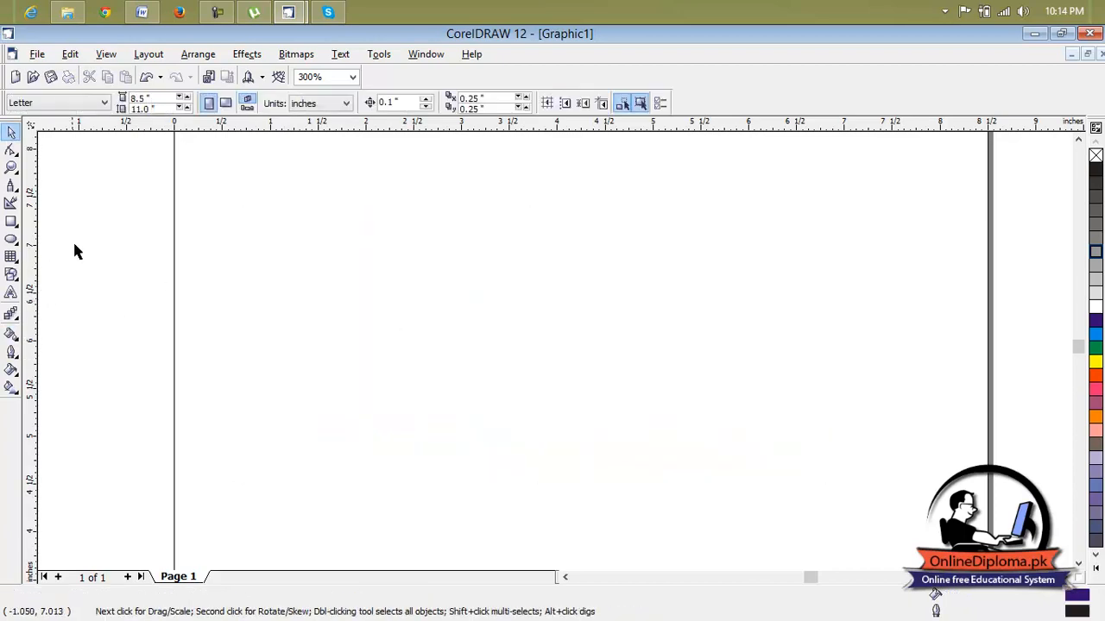
pyautogui.click(16, 261)
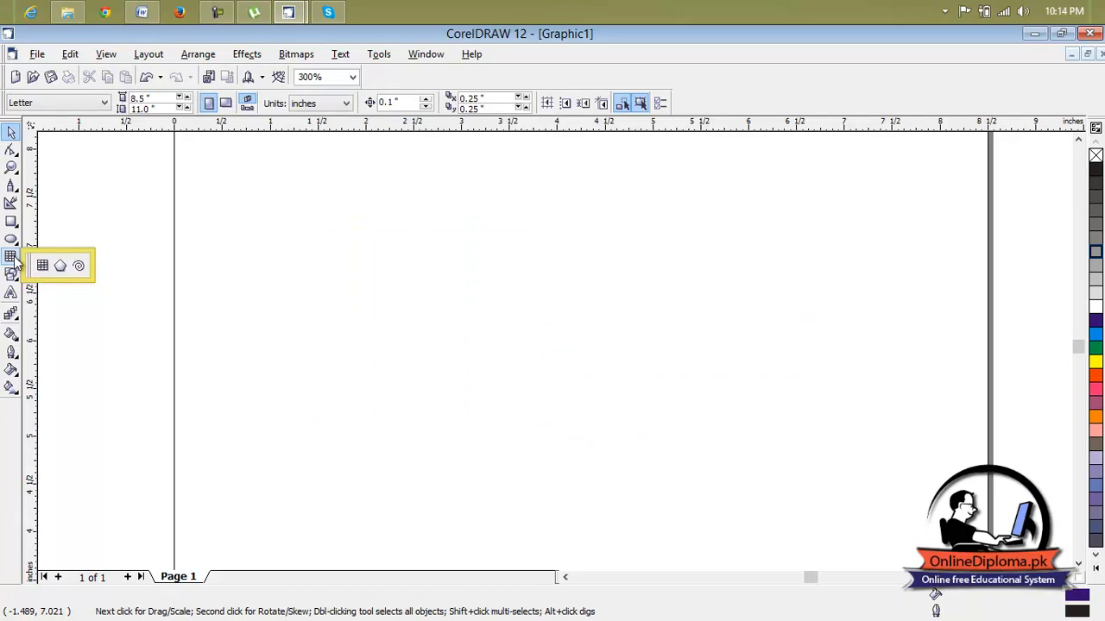
pyautogui.click(79, 267)
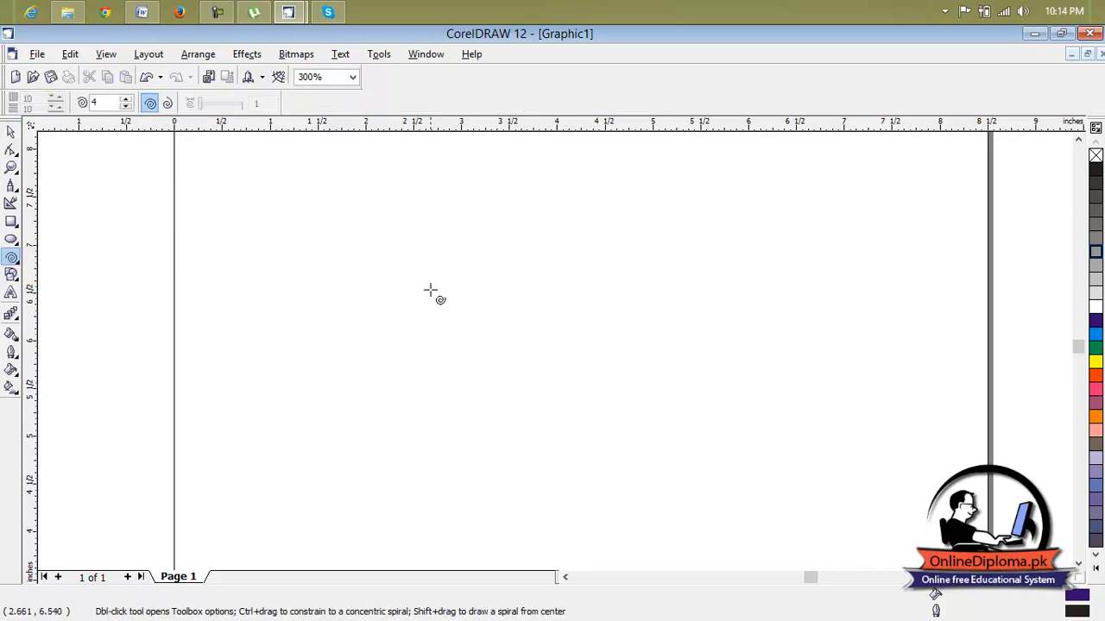
pyautogui.moveTo(257, 190); pyautogui.dragTo(540, 390)
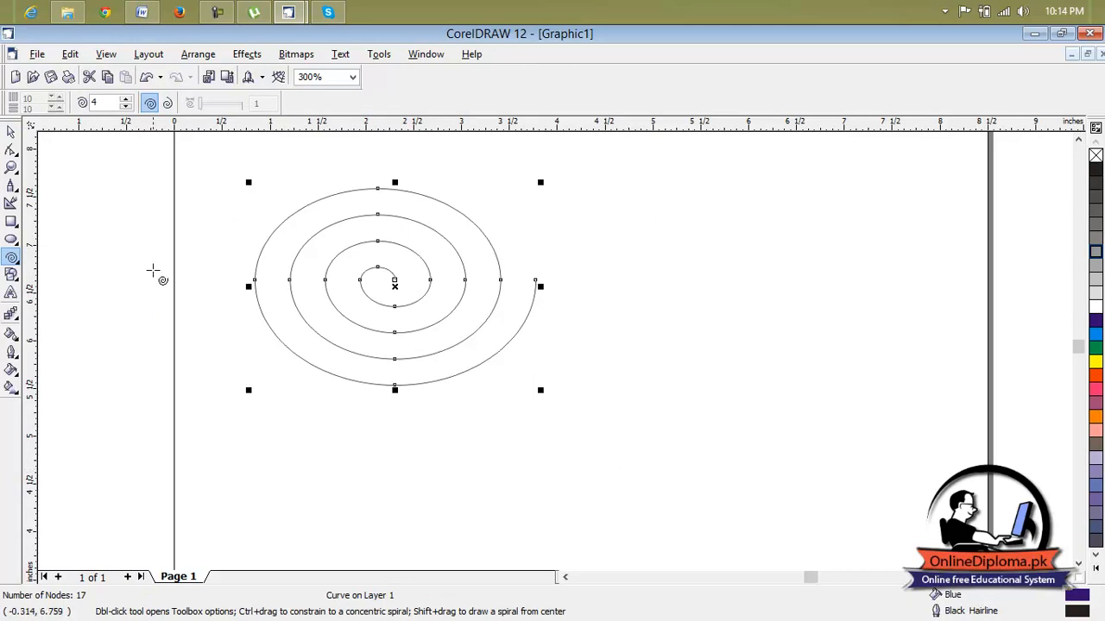
# Step: Reshape the spiral into a teardrop by moving each ring's right-hand node and both end nodes outward to the right with the Shape tool
pyautogui.scroll(1, 493, 274)
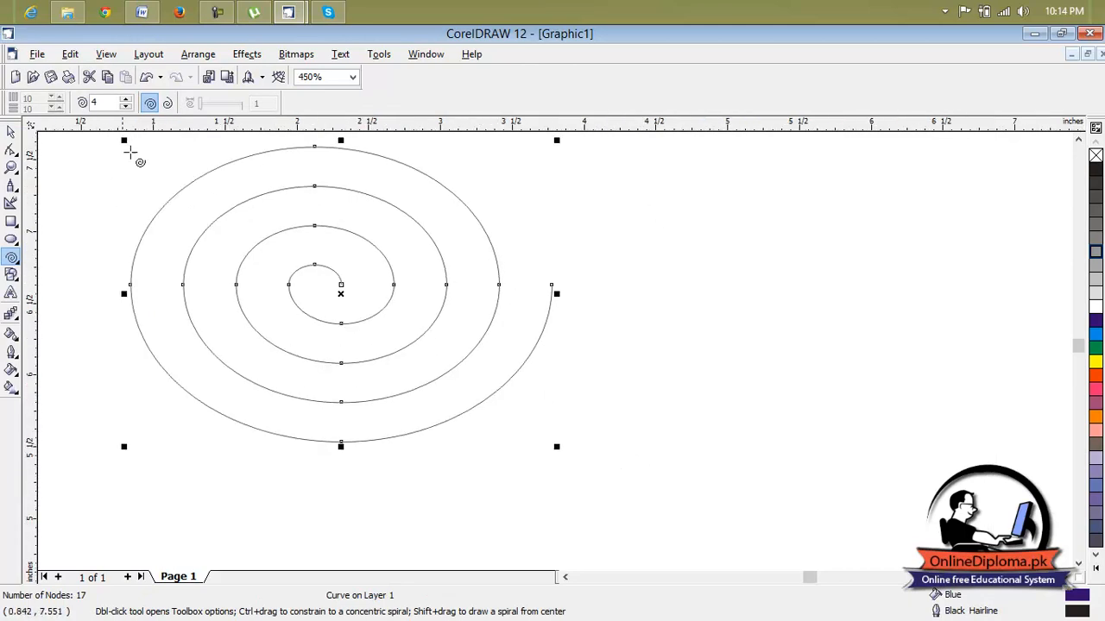
pyautogui.click(14, 156)
pyautogui.click(42, 158)
pyautogui.moveTo(550, 285); pyautogui.dragTo(678, 299)
pyautogui.moveTo(498, 286); pyautogui.dragTo(591, 290)
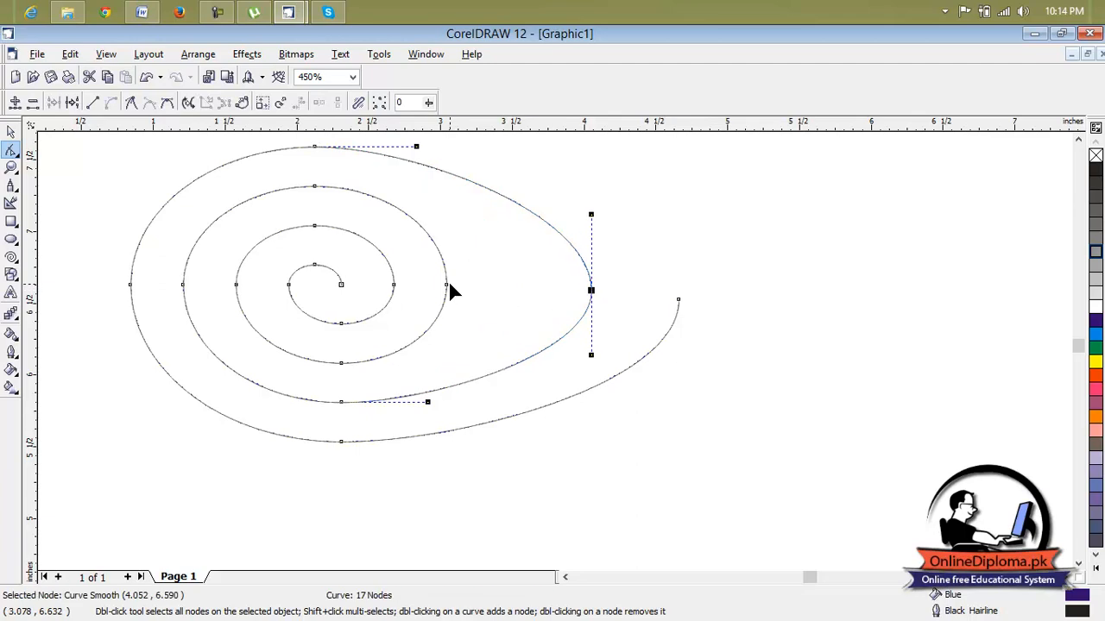
pyautogui.moveTo(450, 286); pyautogui.dragTo(542, 292)
pyautogui.moveTo(455, 291); pyautogui.dragTo(498, 287)
pyautogui.moveTo(343, 286); pyautogui.dragTo(408, 283)
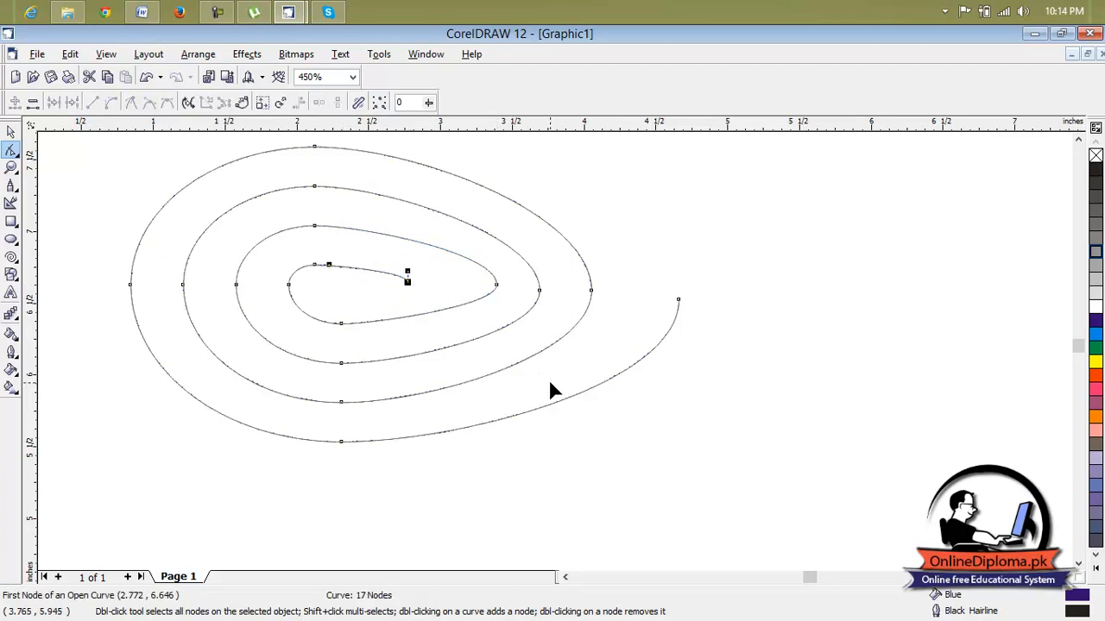
# Step: Move the spiral's outer end node back to meet the right-hand node of the neighbouring ring
pyautogui.scroll(-4, 549, 380)
pyautogui.scroll(1, 565, 379)
pyautogui.moveTo(580, 369); pyautogui.dragTo(561, 369)
pyautogui.click(559, 514)
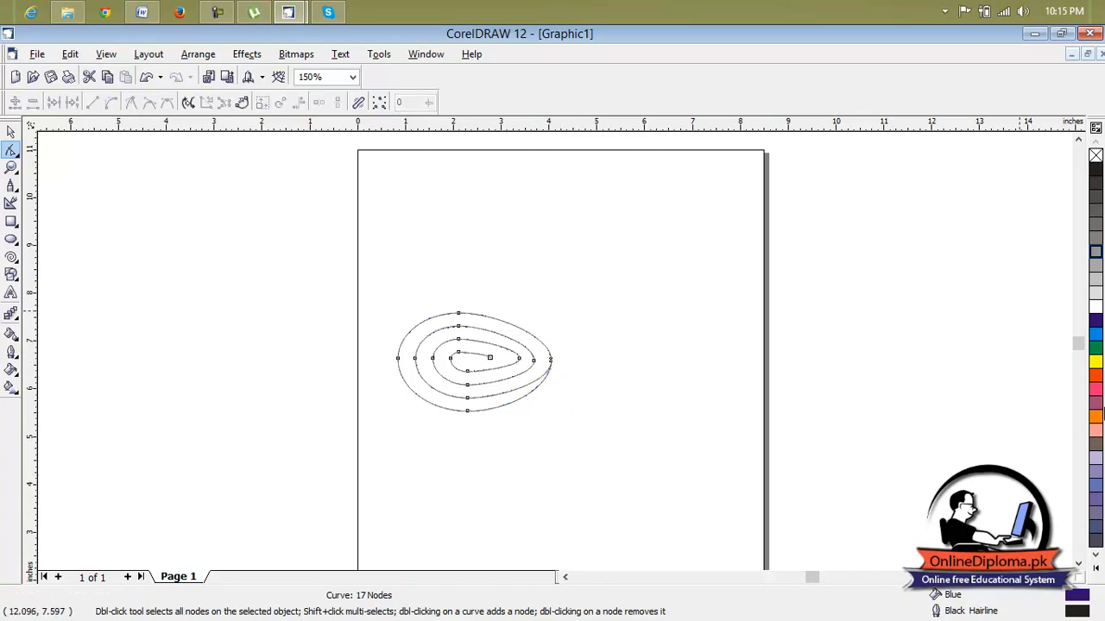
# Step: Give the teardrop spiral a green fill color and a cyan outline
pyautogui.click(1096, 362)
pyautogui.click(1096, 348)
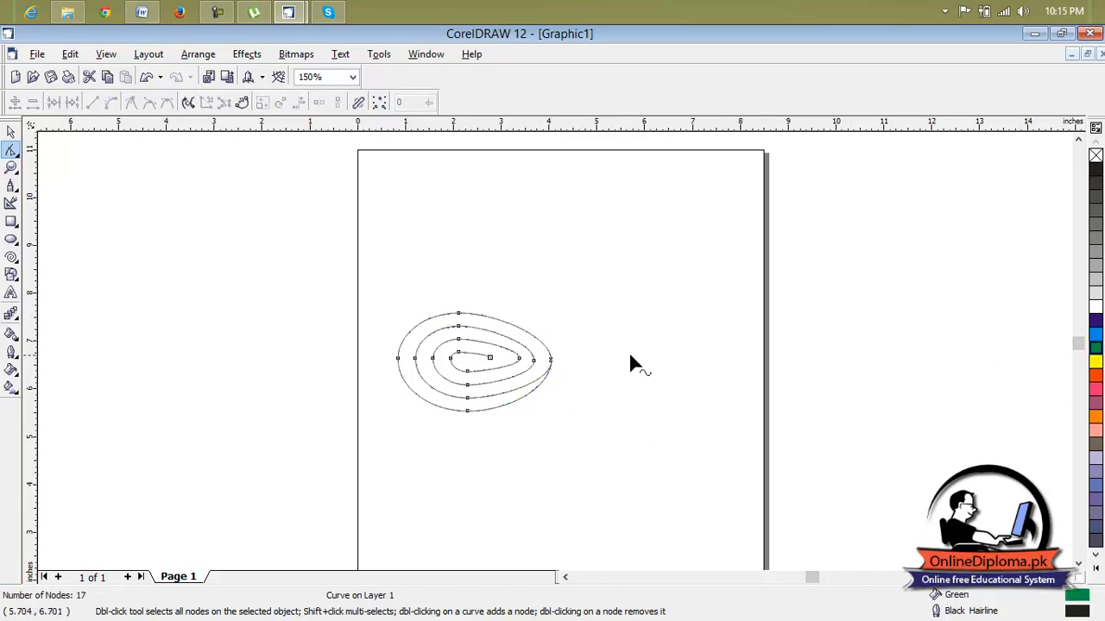
pyautogui.scroll(3, 469, 360)
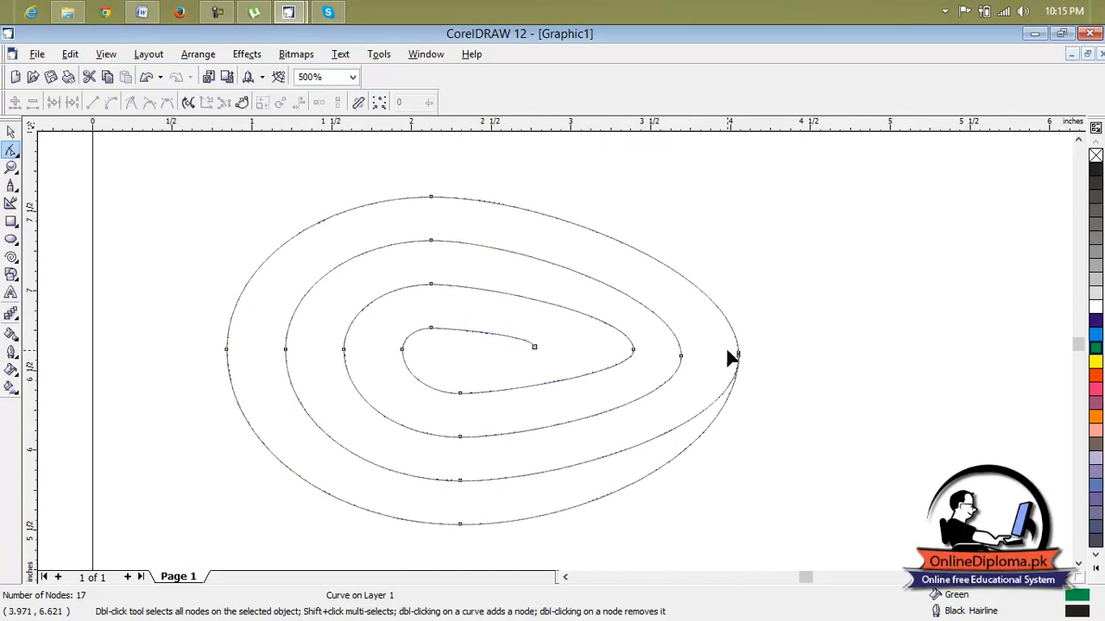
pyautogui.rightClick(1096, 335)
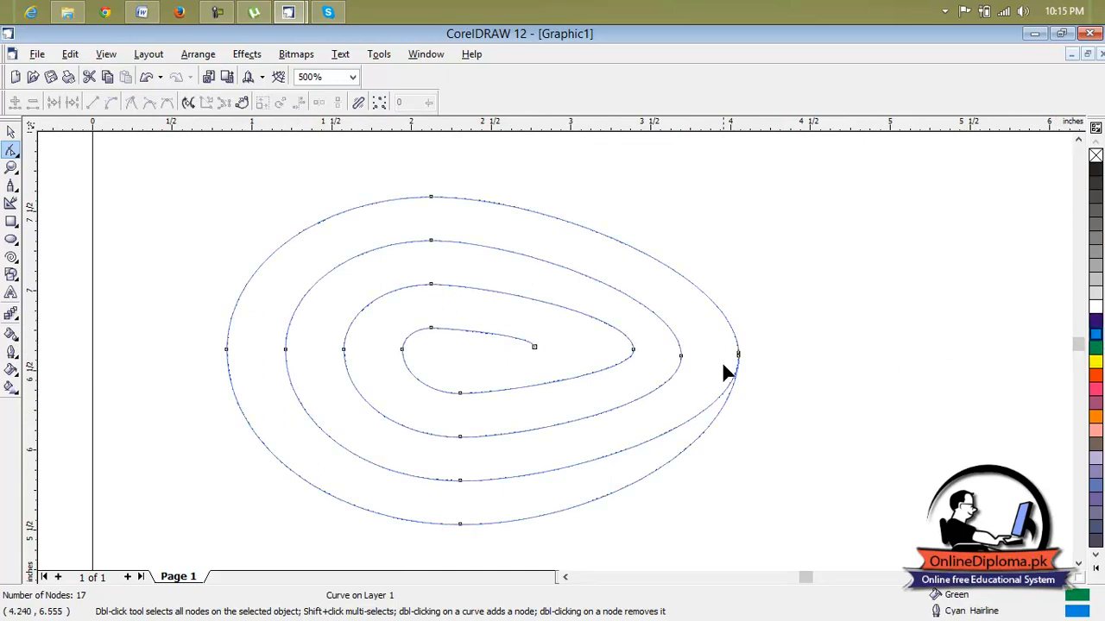
pyautogui.scroll(-3, 557, 337)
pyautogui.scroll(2, 557, 337)
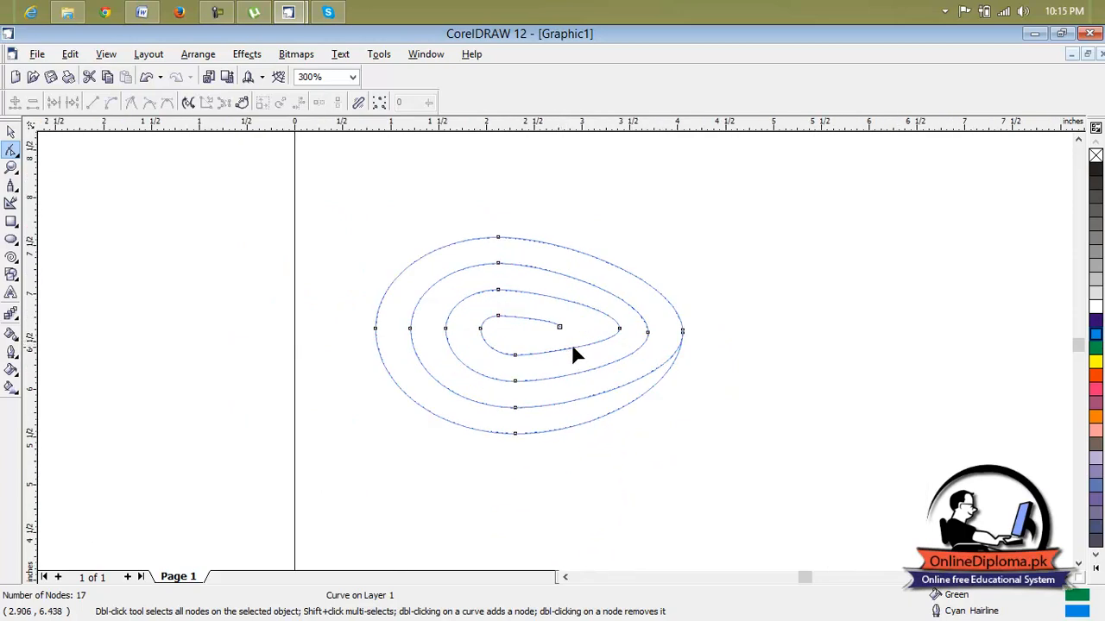
# Step: Set the spiral revolutions to 50 and draw a symmetrical spiral about 5.6 by 3.3 in below the teardrop one
pyautogui.click(12, 256)
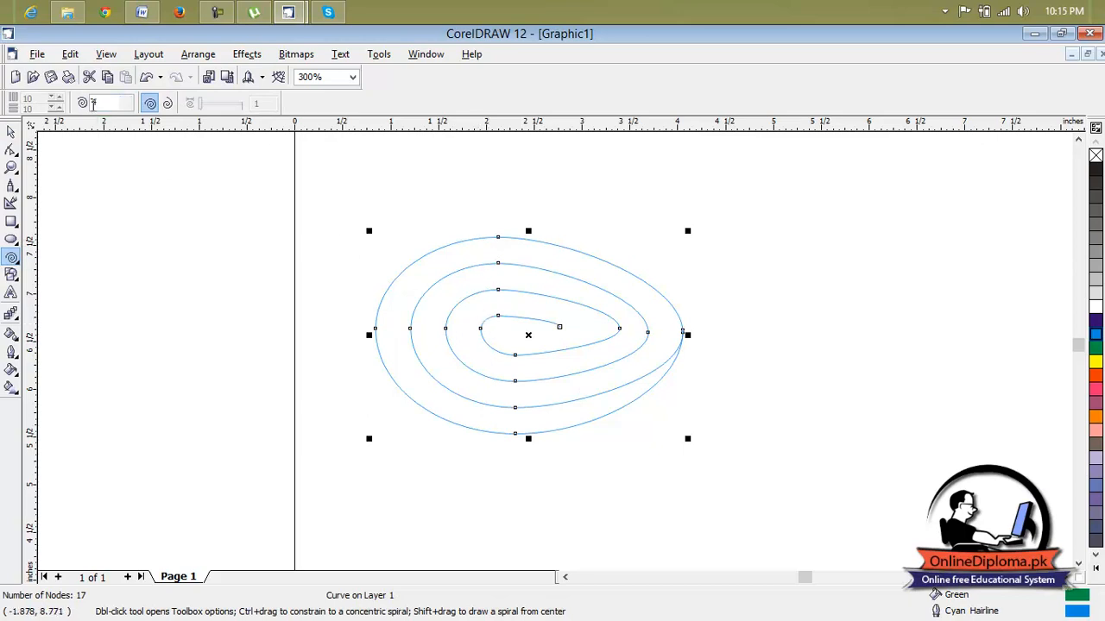
pyautogui.write('4')
pyautogui.write('50')
pyautogui.scroll(-3, 448, 156)
pyautogui.moveTo(433, 333); pyautogui.dragTo(706, 494)
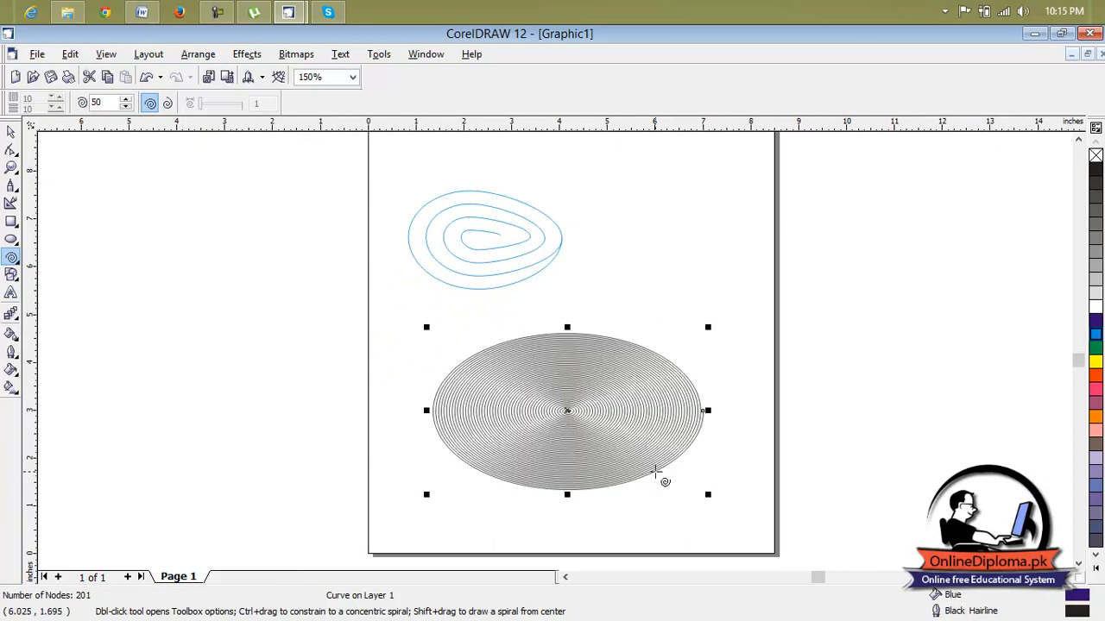
# Step: Color the 50-revolution spiral's outline red and move the spiral left so it lies mostly off the page
pyautogui.scroll(5, 669, 477)
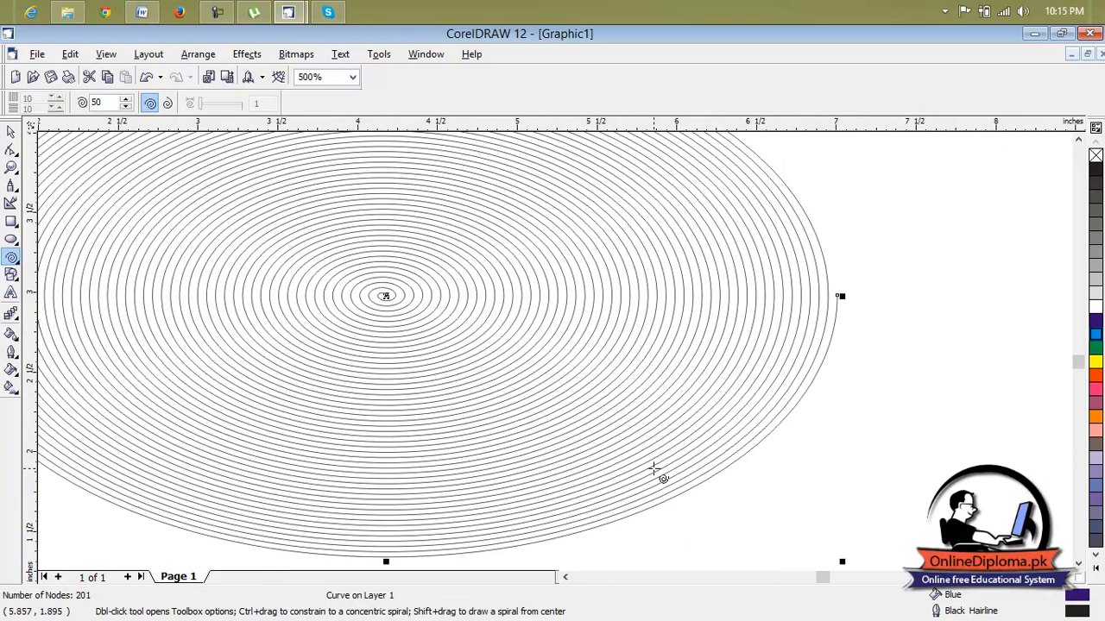
pyautogui.rightClick(1095, 390)
pyautogui.scroll(-5, 1039, 385)
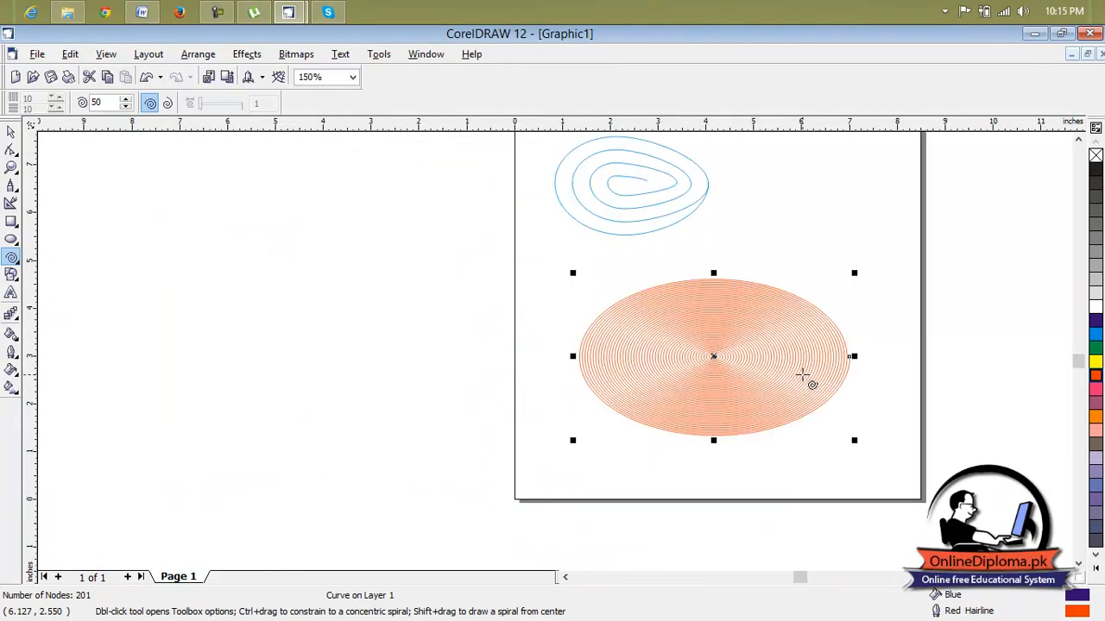
pyautogui.scroll(1, 803, 376)
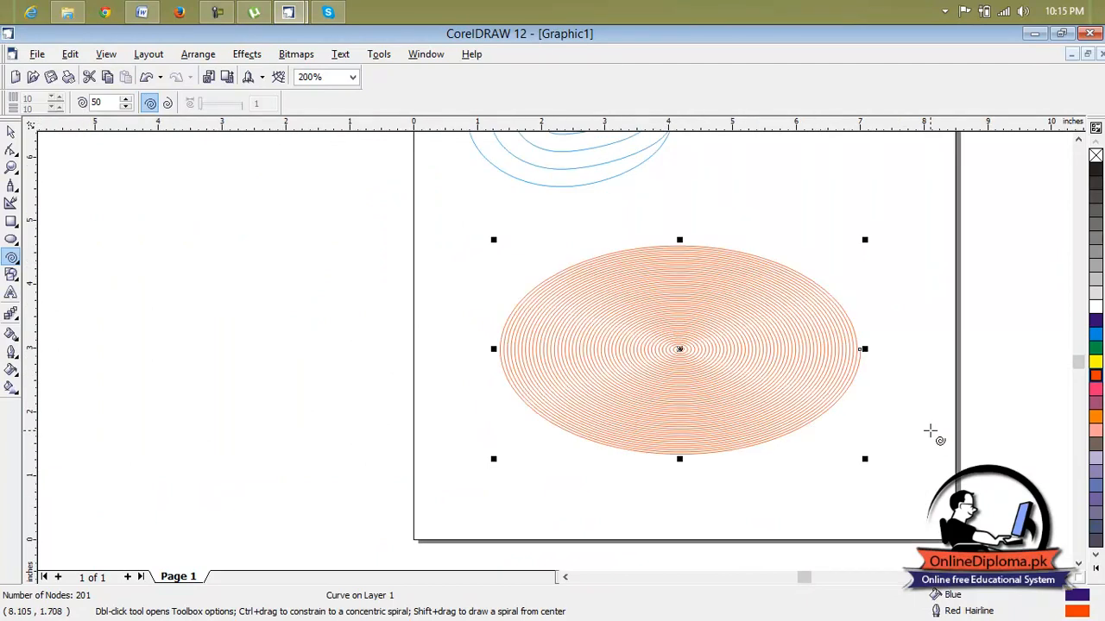
pyautogui.moveTo(679, 349)
pyautogui.mouseDown()
pyautogui.moveTo(271, 335)
pyautogui.moveTo(547, 415)
pyautogui.mouseUp()
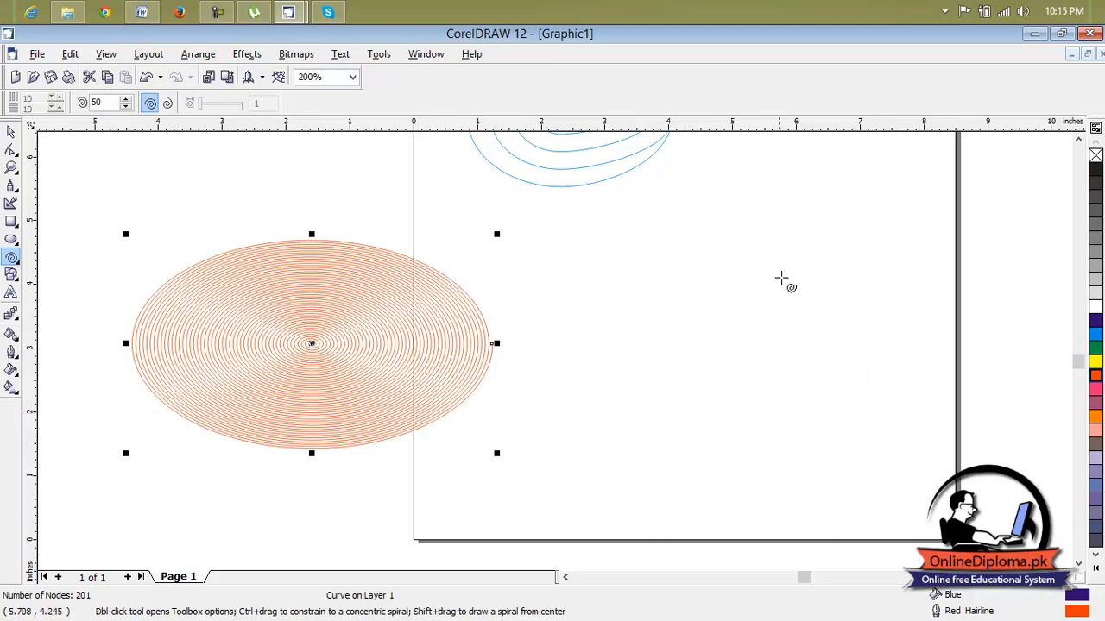
pyautogui.scroll(1, 236, 366)
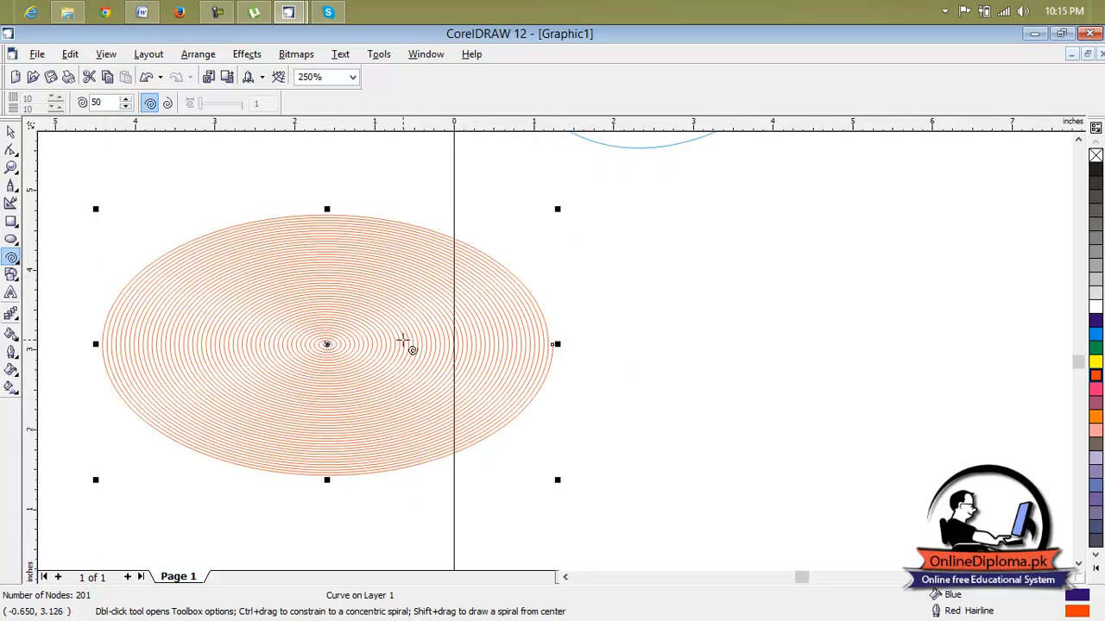
# Step: Duplicate the red spiral, place the copy to its right on the page, and give the copy a green fill color and cyan outline
pyautogui.hotkey('ctrl', 'd')
pyautogui.moveTo(347, 323); pyautogui.dragTo(847, 344)
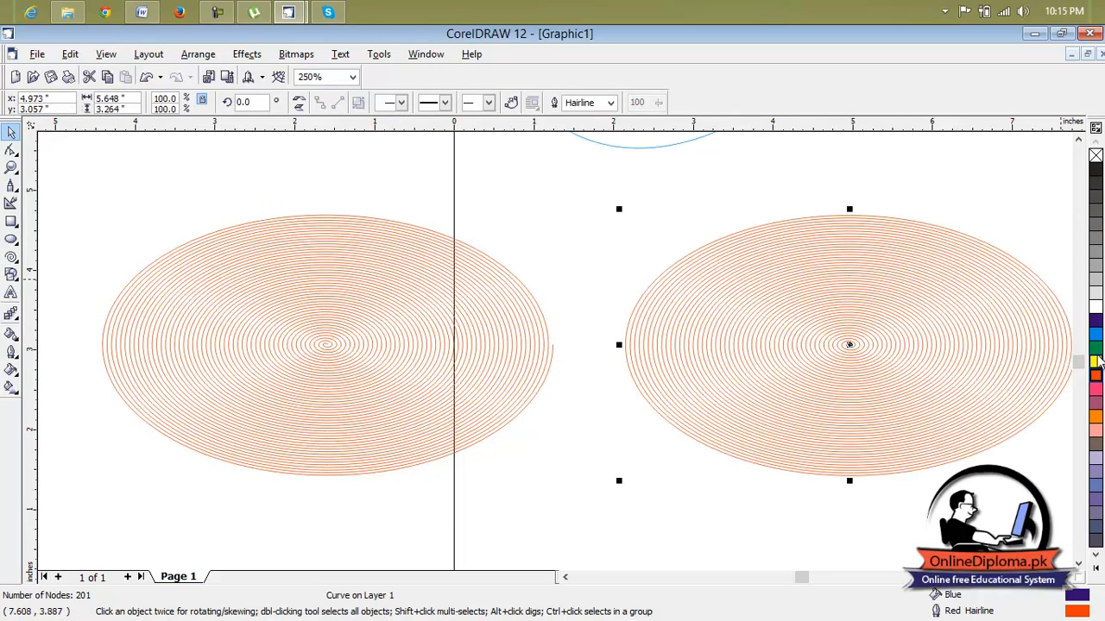
pyautogui.click(1096, 354)
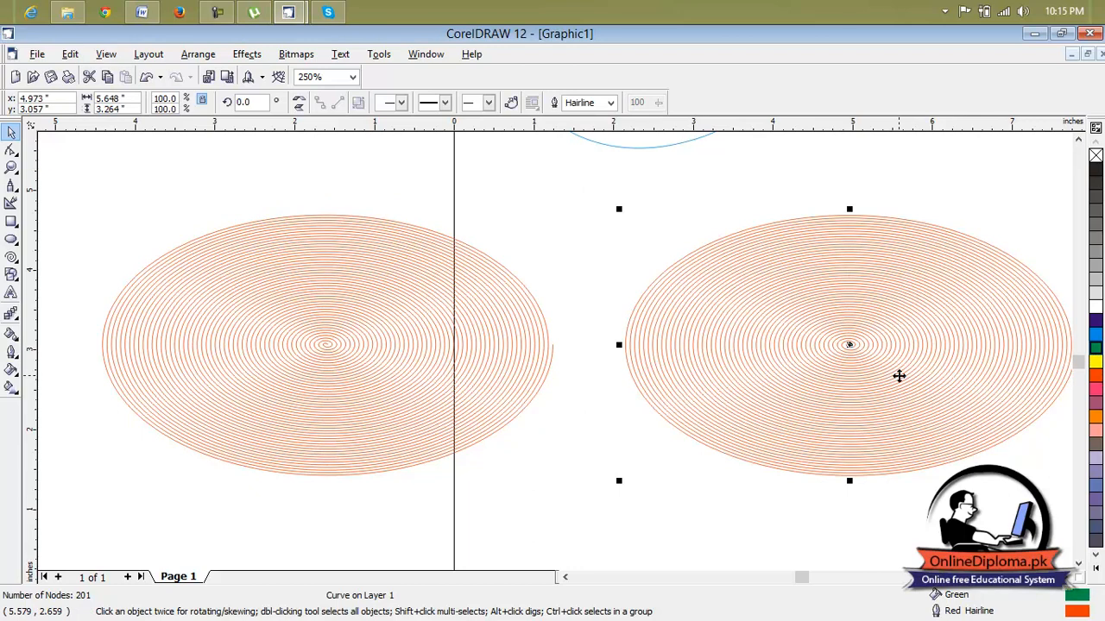
pyautogui.rightClick(1096, 338)
# Step: Move the cyan spiral over the red one with a slight offset and inspect the interleaved lines up close
pyautogui.moveTo(850, 344); pyautogui.dragTo(327, 343)
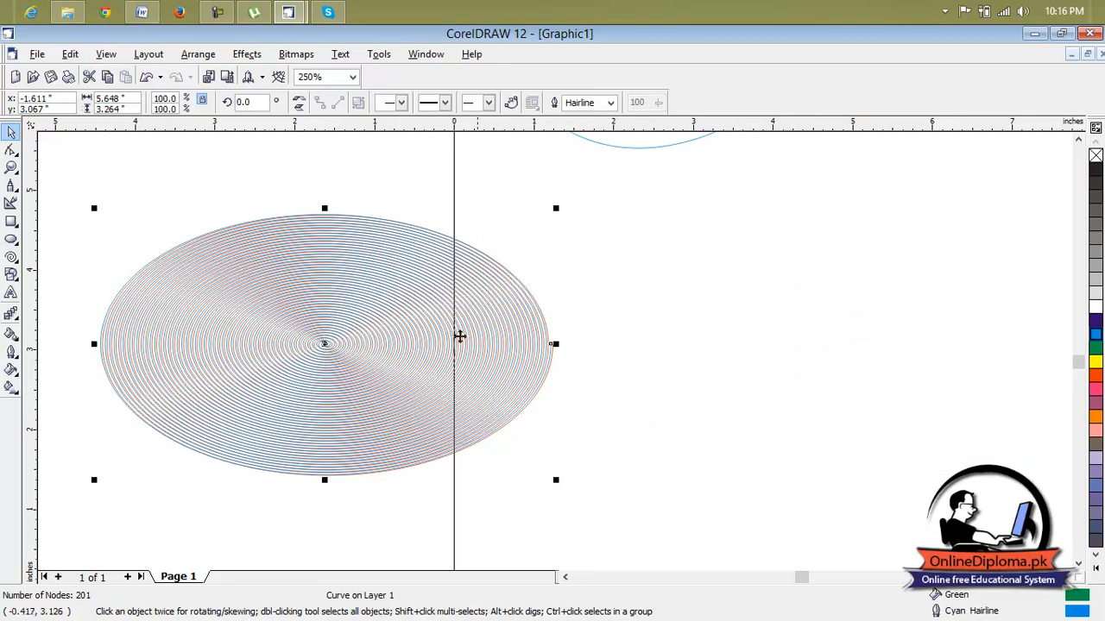
pyautogui.click(628, 313)
pyautogui.scroll(2, 364, 325)
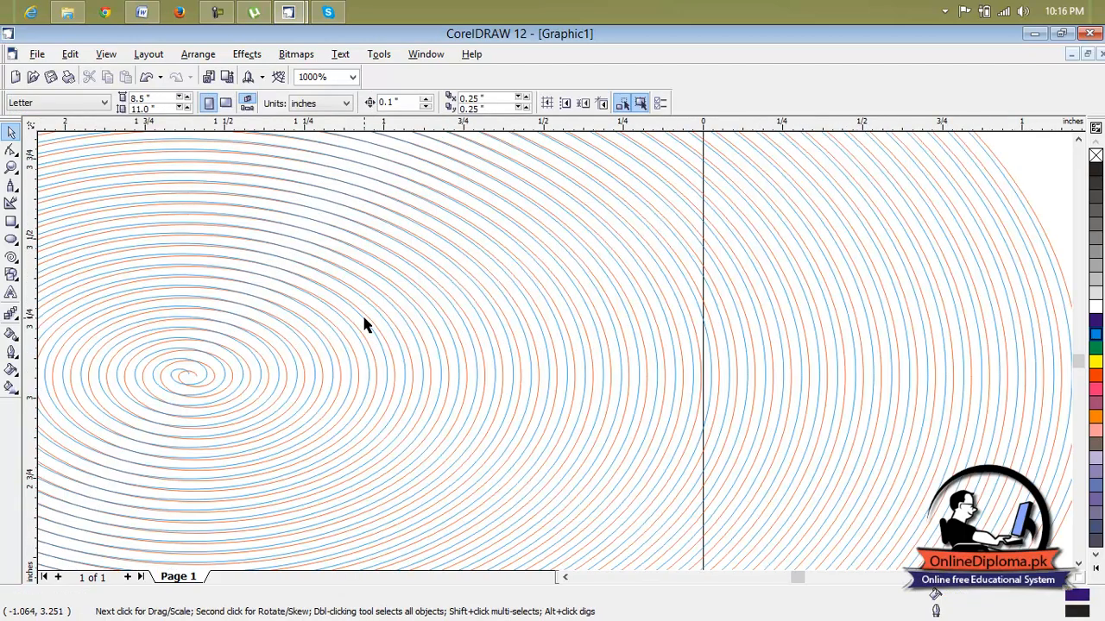
pyautogui.scroll(-2, 364, 325)
# Step: Delete both overlapping 50-revolution spirals, the cyan one and the red one
pyautogui.moveTo(607, 204); pyautogui.dragTo(293, 363)
pyautogui.click(394, 434)
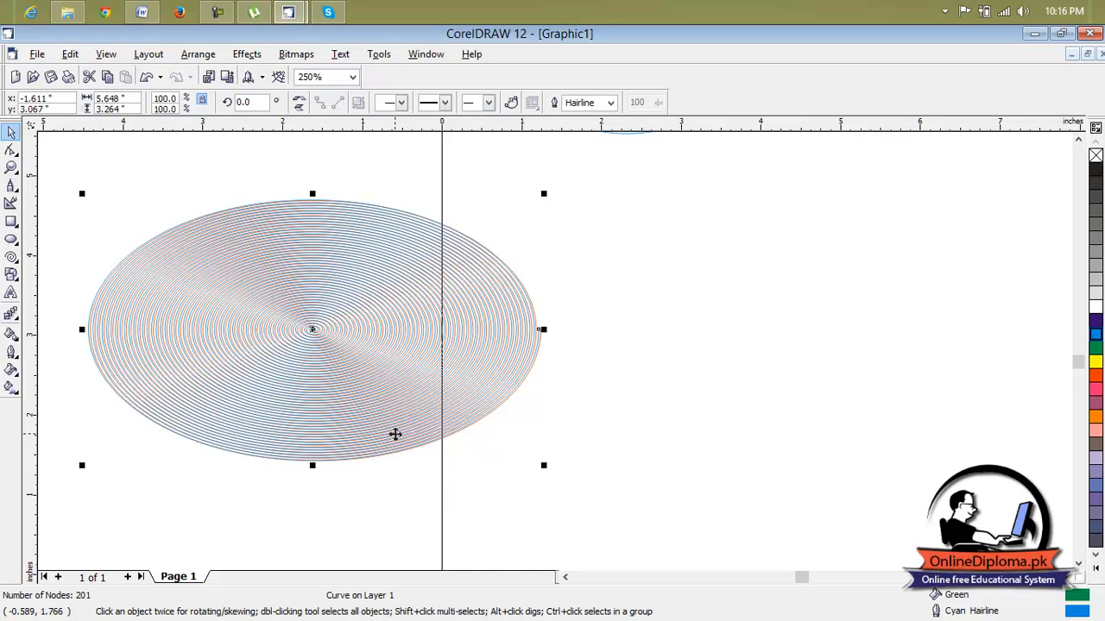
pyautogui.press('Delete')
pyautogui.click(238, 359)
pyautogui.press('Delete')
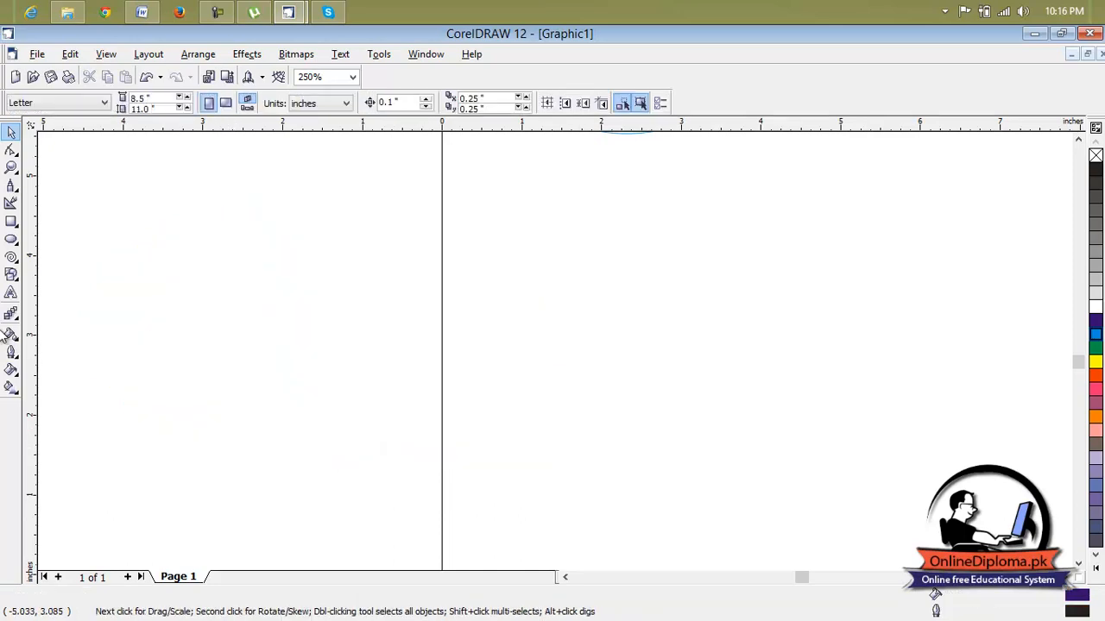
# Step: Set the spiral revolutions to 20 and draw a logarithmic spiral about 4 in wide on the page
pyautogui.click(11, 257)
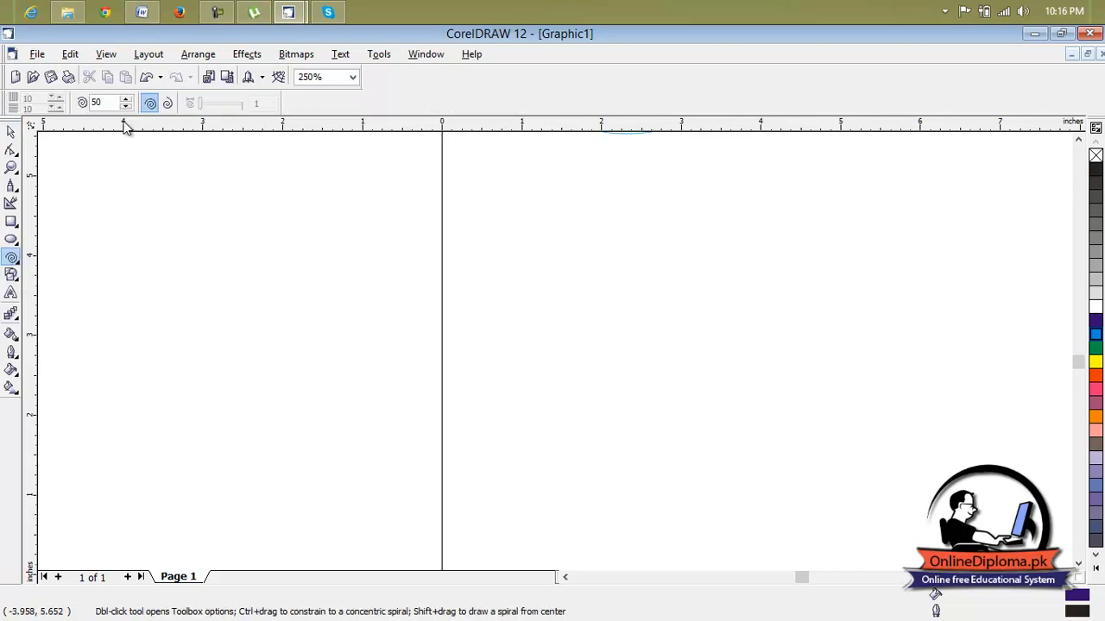
pyautogui.doubleClick(97, 102)
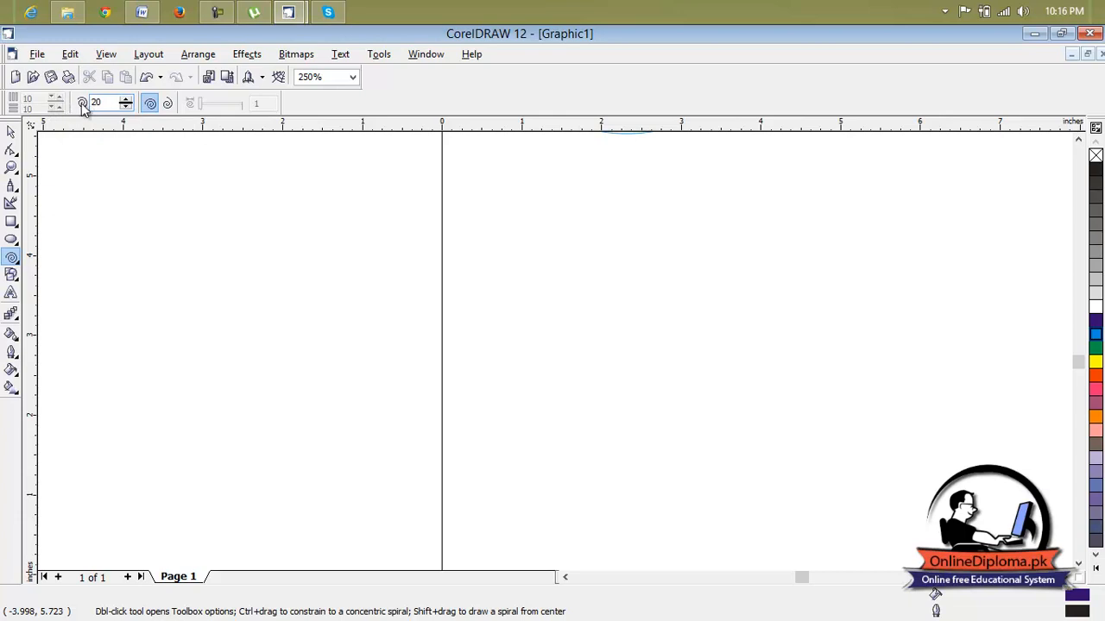
pyautogui.click(169, 103)
pyautogui.moveTo(505, 232); pyautogui.dragTo(831, 447)
# Step: Draw two symmetrical 20-revolution spirals: a nearly round one left of the page and a small flat one above the logarithmic spiral
pyautogui.click(151, 103)
pyautogui.moveTo(139, 219); pyautogui.dragTo(346, 409)
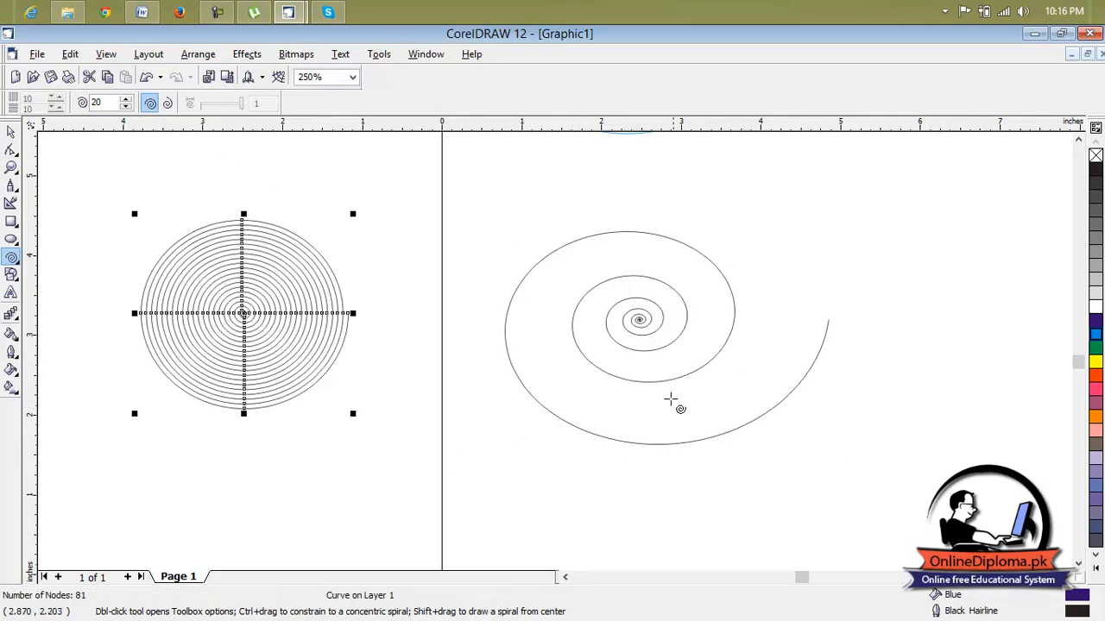
pyautogui.moveTo(735, 186); pyautogui.dragTo(893, 248)
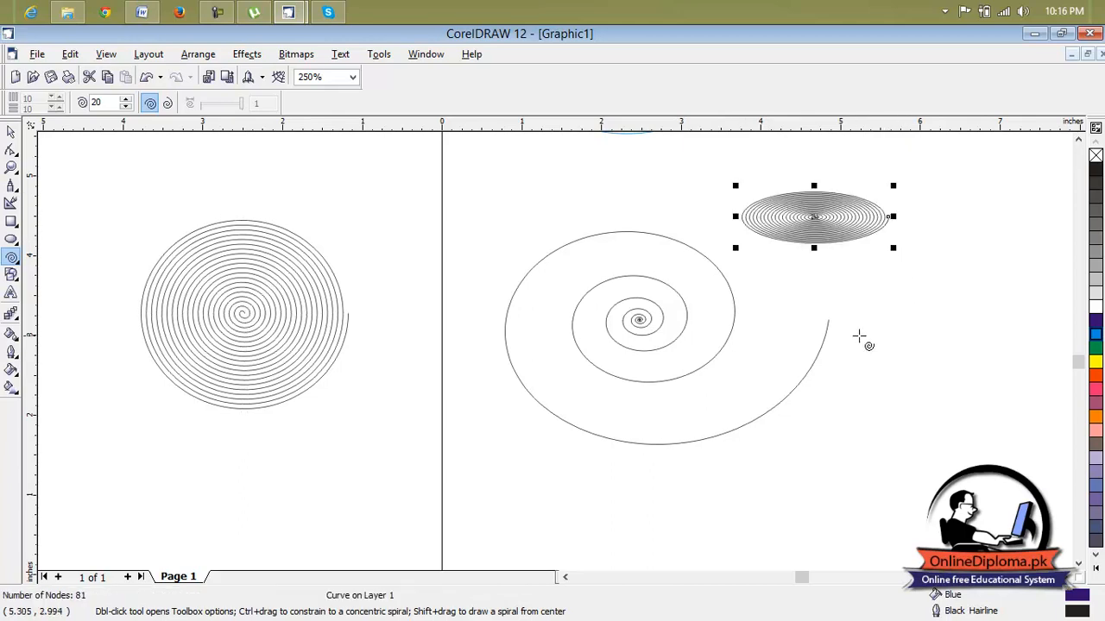
# Step: Draw a small logarithmic spiral about 2 in wide across the page's left edge and set the spiral expansion factor to 75
pyautogui.click(168, 103)
pyautogui.moveTo(372, 418); pyautogui.dragTo(542, 526)
pyautogui.click(233, 104)
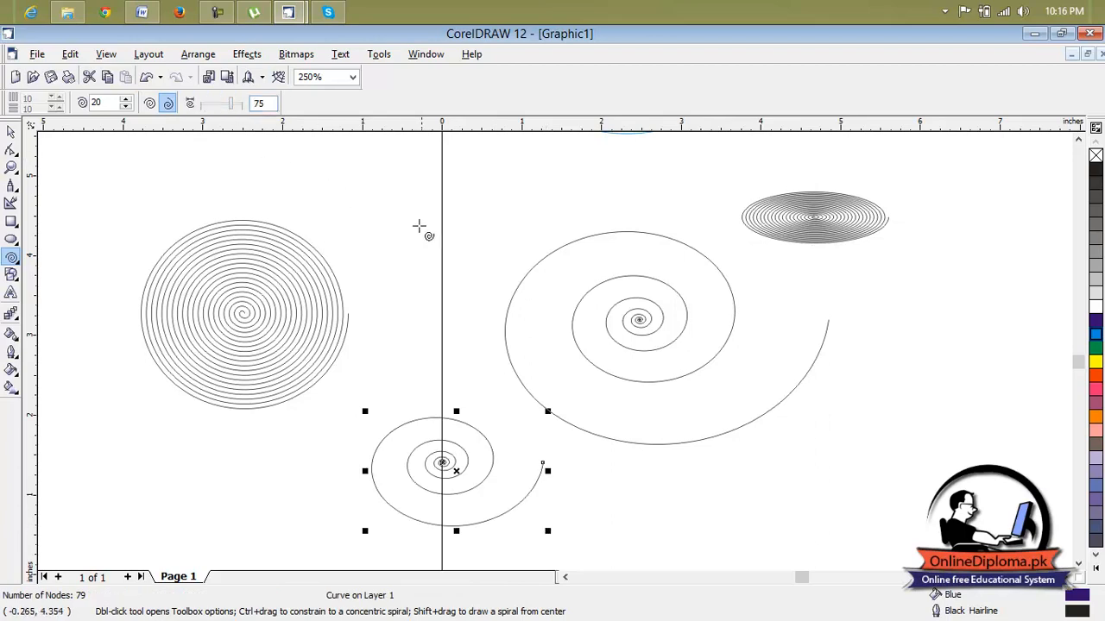
# Step: Draw a logarithmic spiral about 1.6 in wide across the page's upper left edge and, with expansion factor 30, one about 2.8 in wide beside the largest spiral
pyautogui.moveTo(357, 177); pyautogui.dragTo(491, 281)
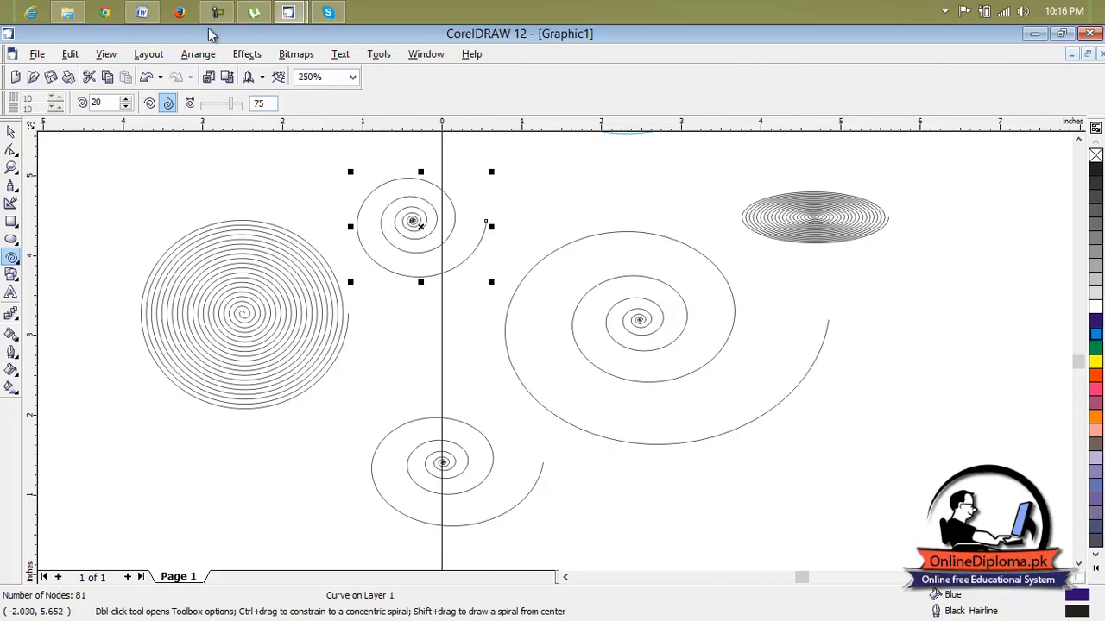
pyautogui.click(215, 104)
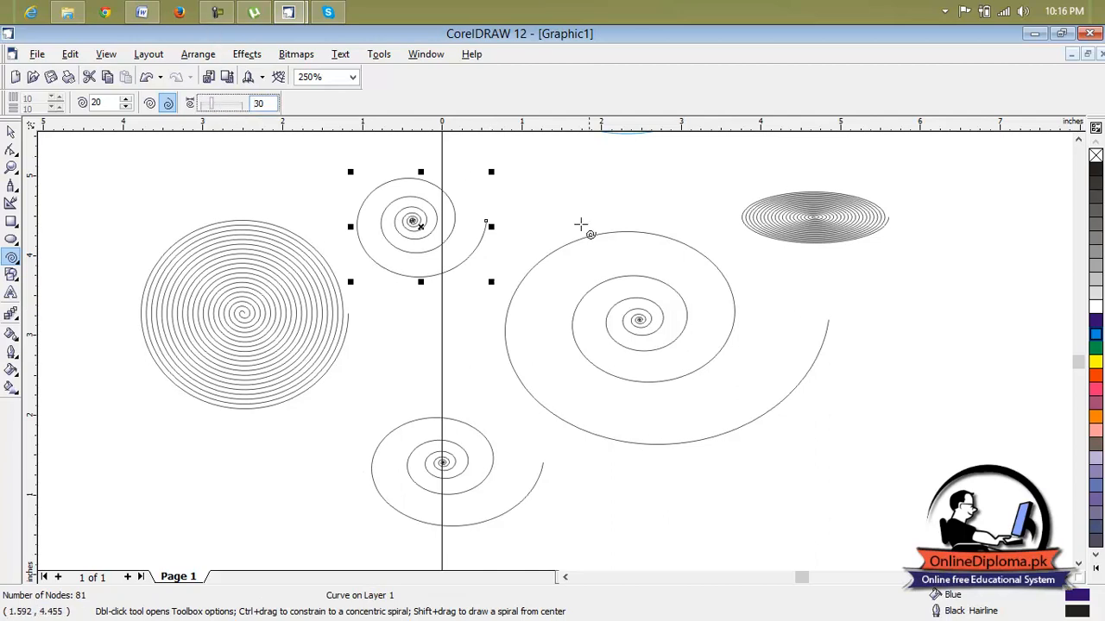
pyautogui.moveTo(821, 286); pyautogui.dragTo(1006, 480)
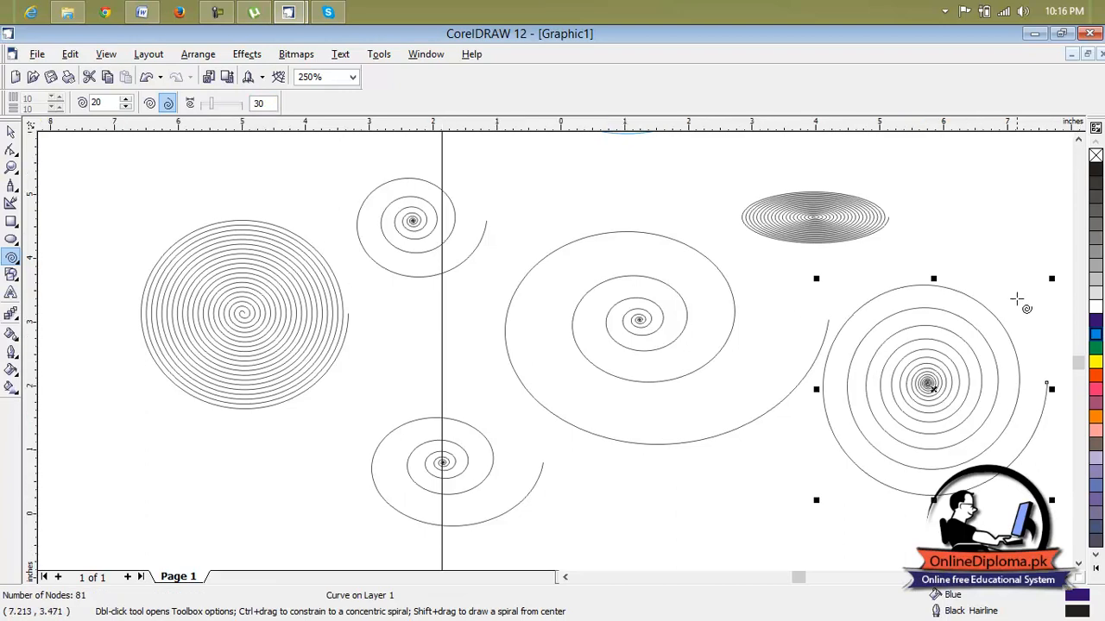
pyautogui.scroll(-1, 1027, 294)
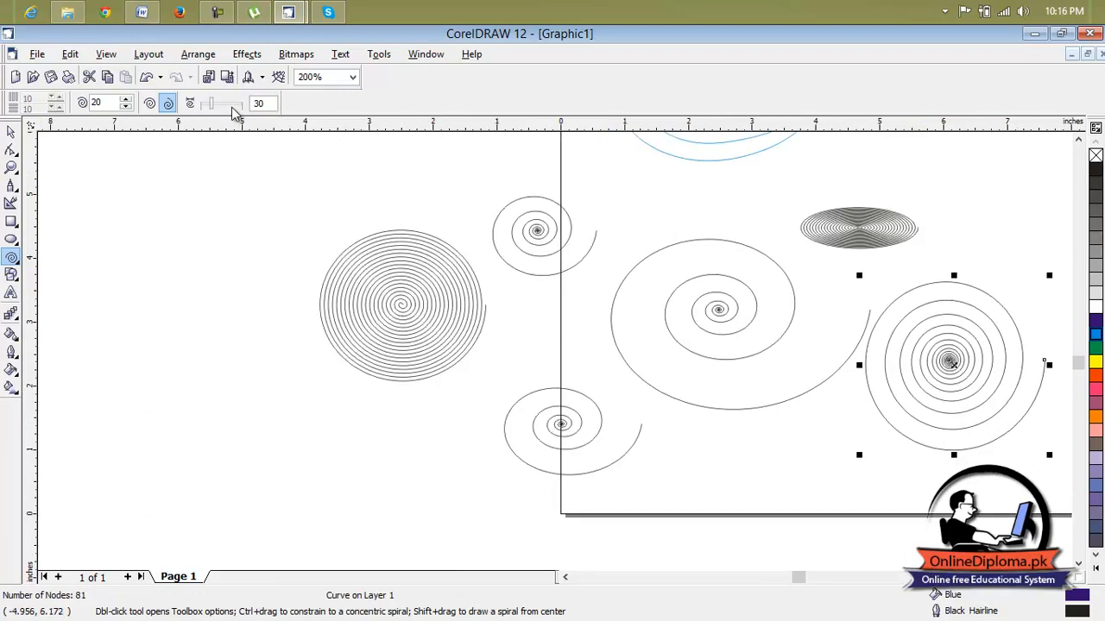
# Step: Set the spiral expansion factor to 100 and draw a logarithmic spiral about 2.5 in wide left of the round symmetrical spiral
pyautogui.moveTo(211, 104); pyautogui.dragTo(259, 108)
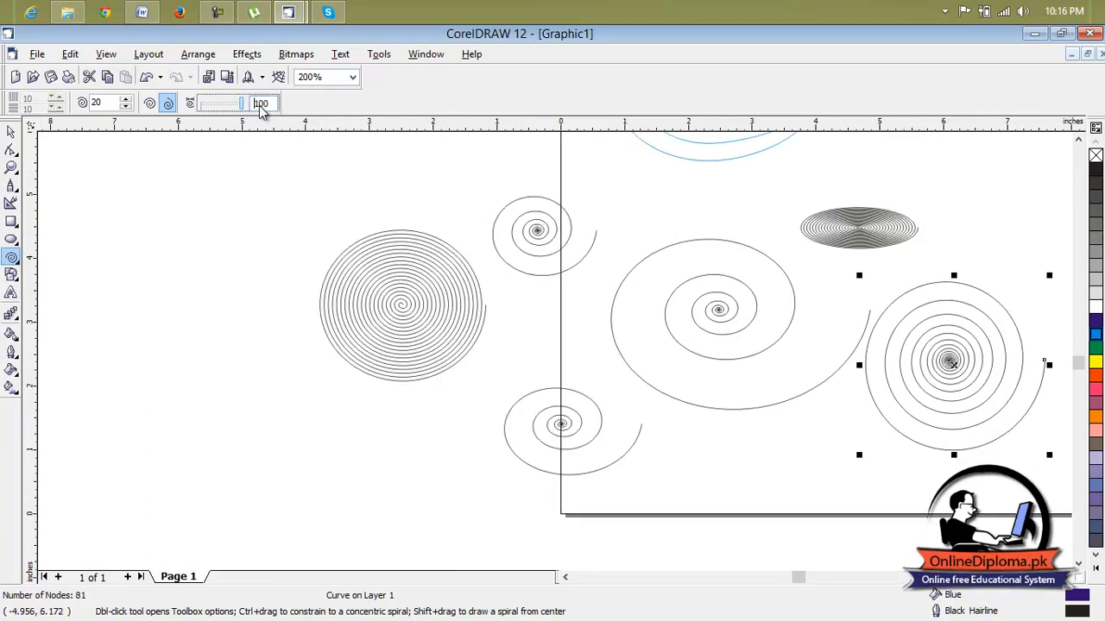
pyautogui.moveTo(137, 227); pyautogui.dragTo(300, 390)
pyautogui.scroll(-2, 530, 497)
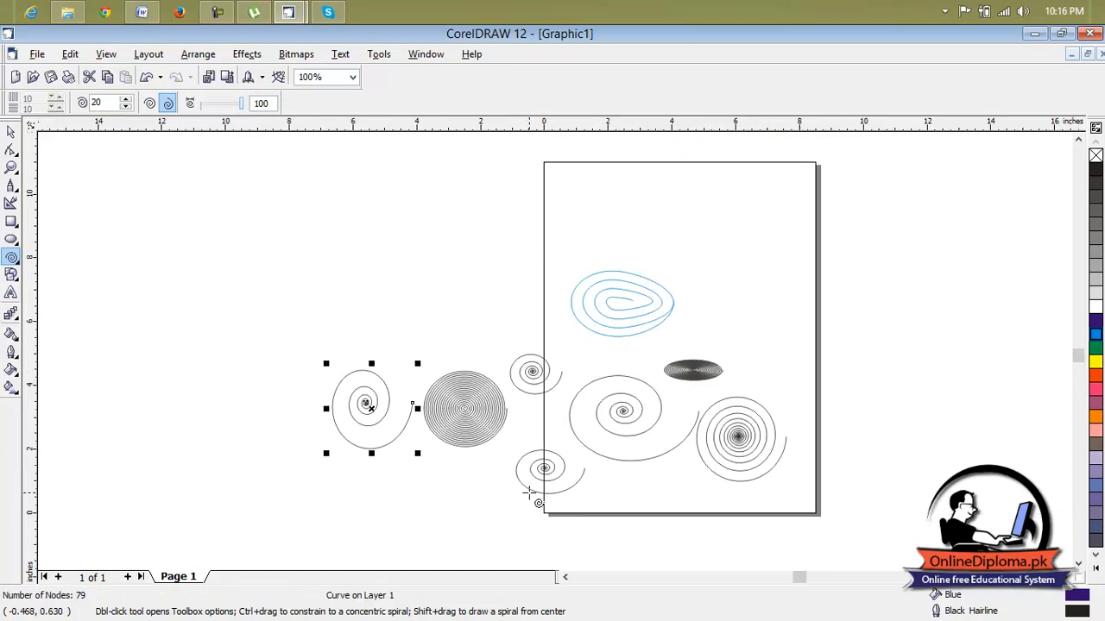
# Step: Select all the spirals on and beside the page and delete them
pyautogui.click(10, 131)
pyautogui.moveTo(898, 248); pyautogui.dragTo(332, 555)
pyautogui.press('Delete')
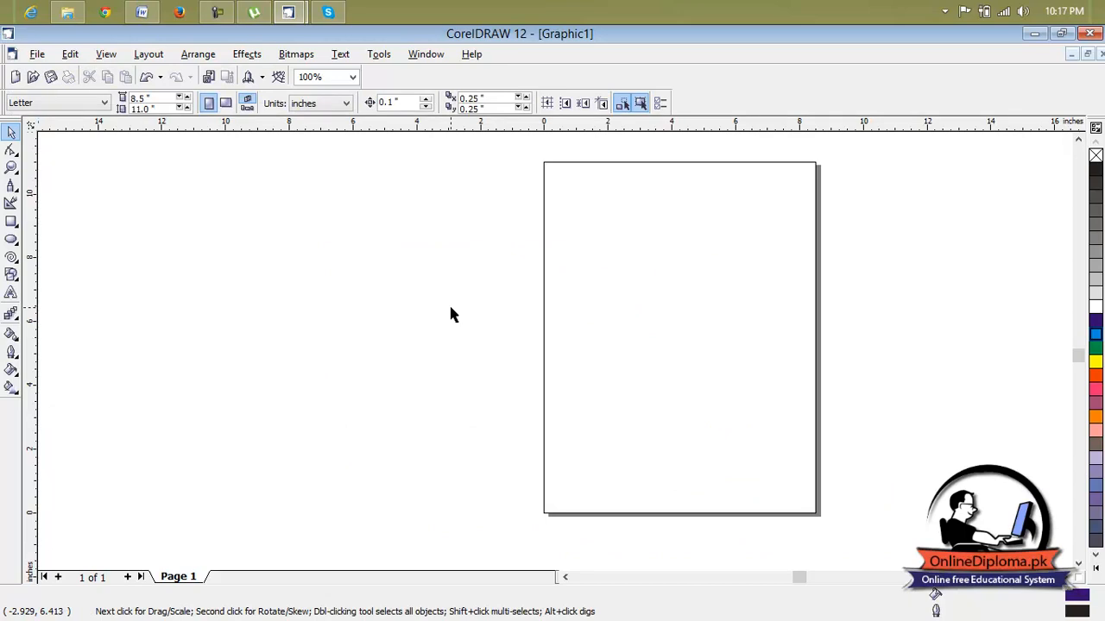
# Step: Activate the Spiral tool for drawing on the empty page
pyautogui.click(13, 259)
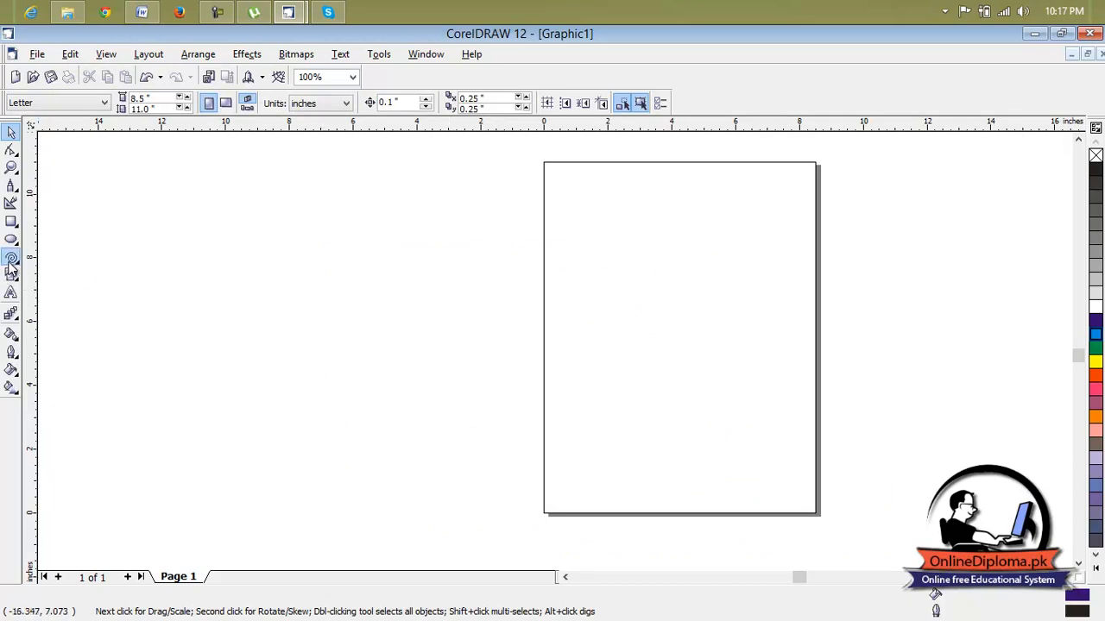